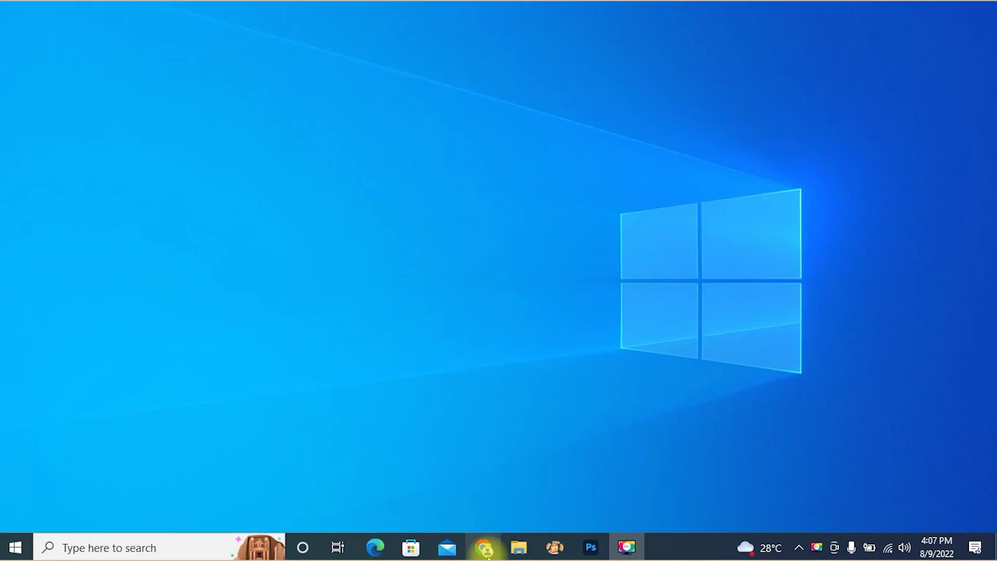
# Step: Search Google for 'remove bg' in a new Chrome tab and open the remove.bg site
pyautogui.click(485, 548)
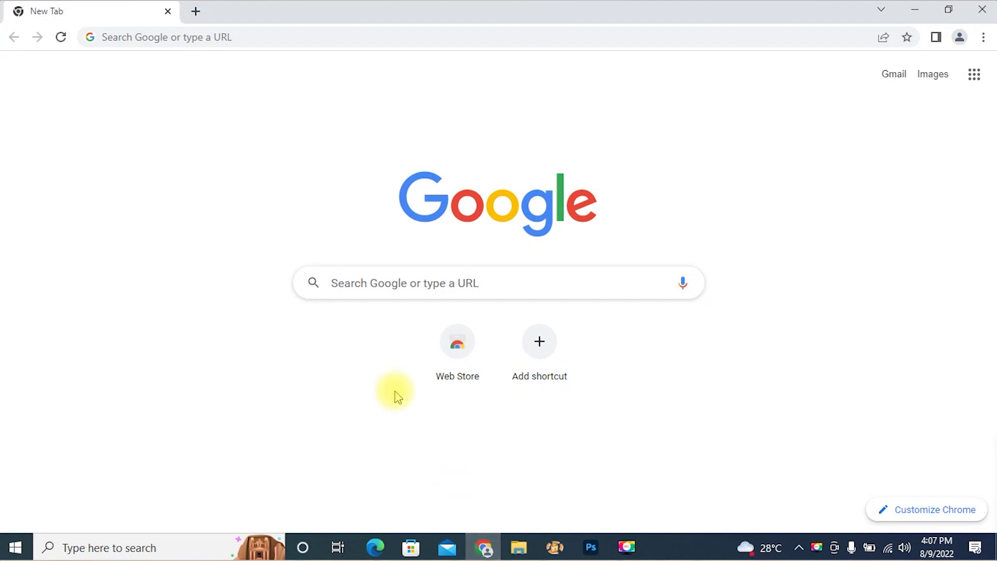
pyautogui.click(383, 290)
pyautogui.write('REMO')
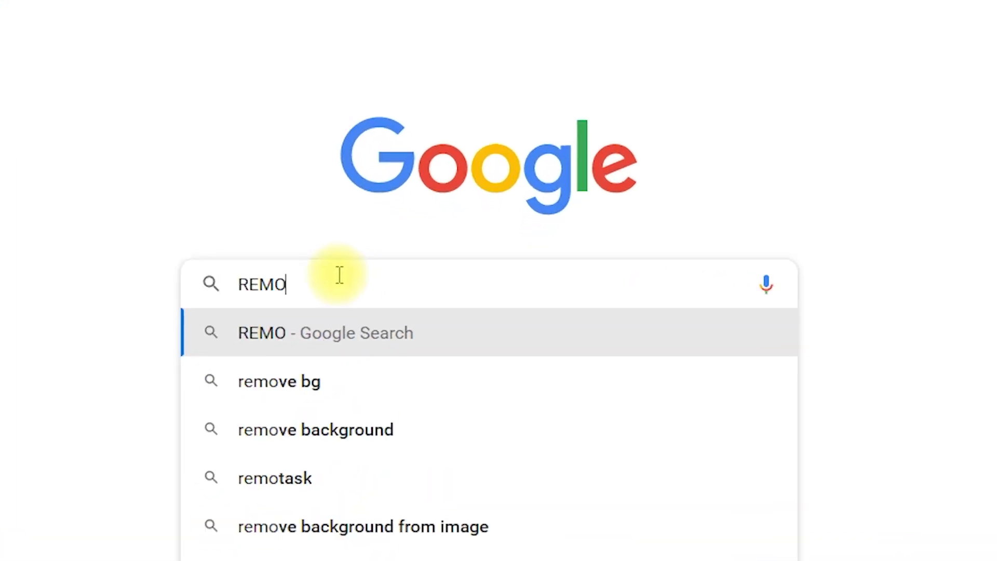
pyautogui.write('VE BG')
pyautogui.press('BackSpace')
pyautogui.write('B')
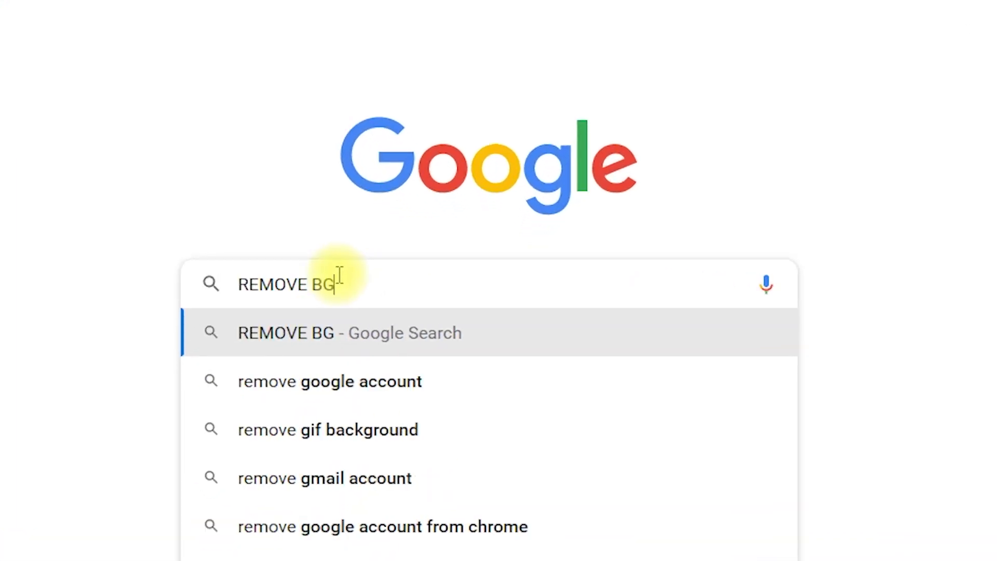
pyautogui.write('G')
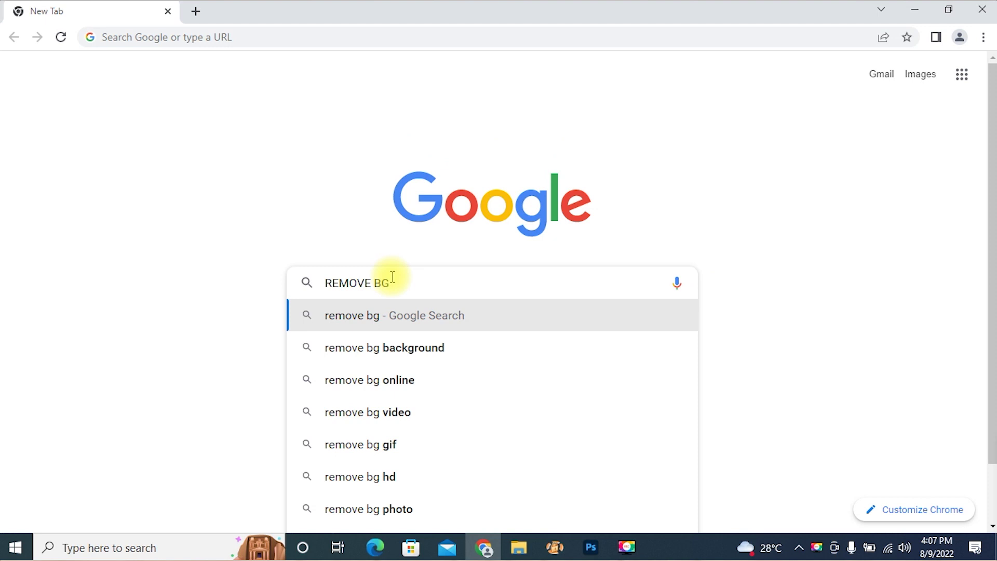
pyautogui.press('Return')
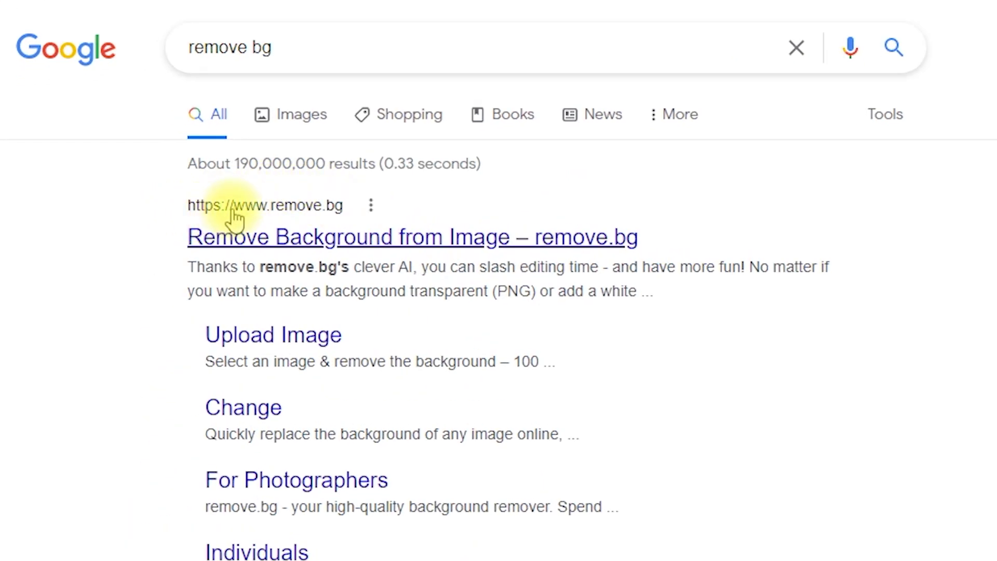
pyautogui.click(337, 244)
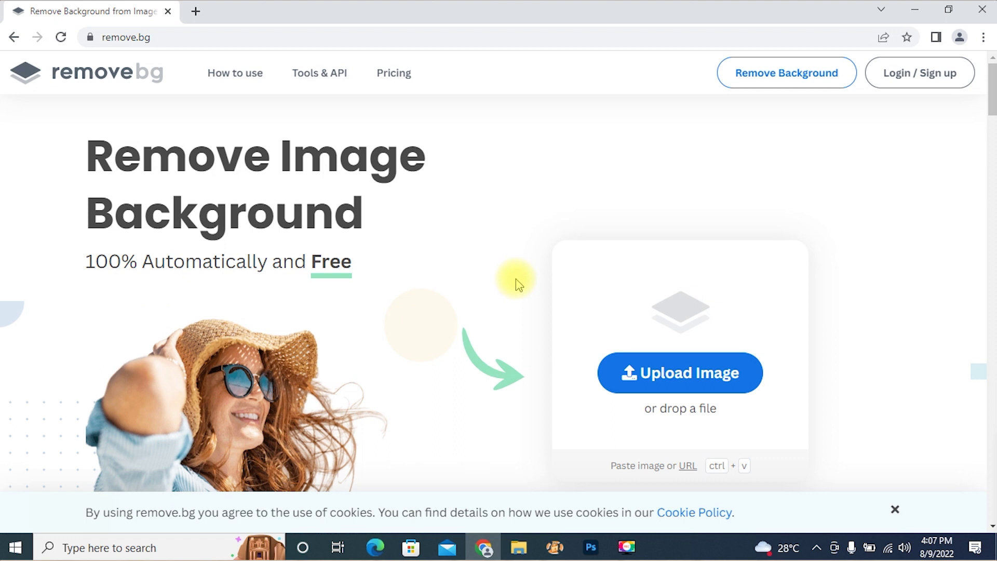
# Step: Drag the original portrait photo from the Desktop folder onto remove.bg to upload it
pyautogui.click(522, 547)
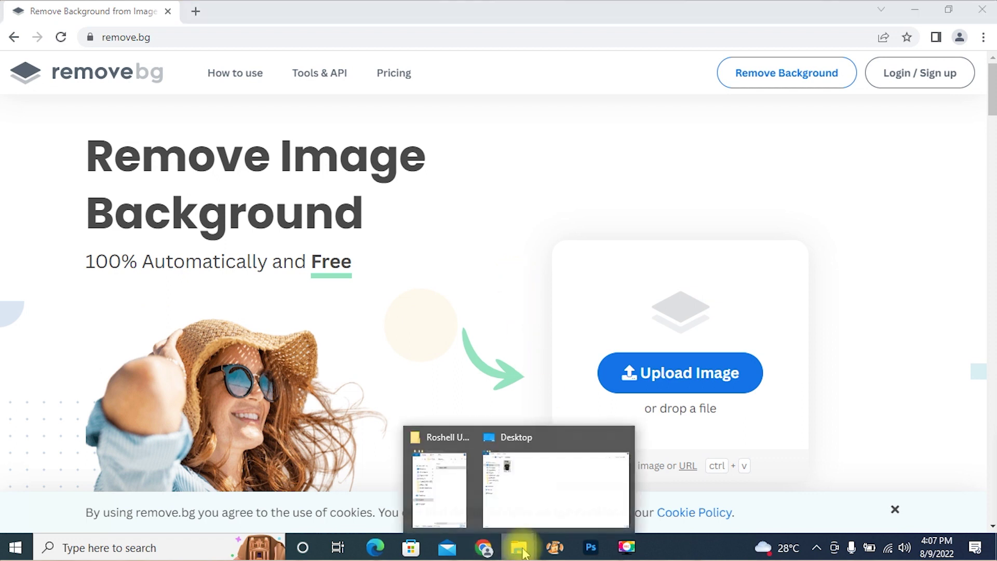
pyautogui.click(539, 515)
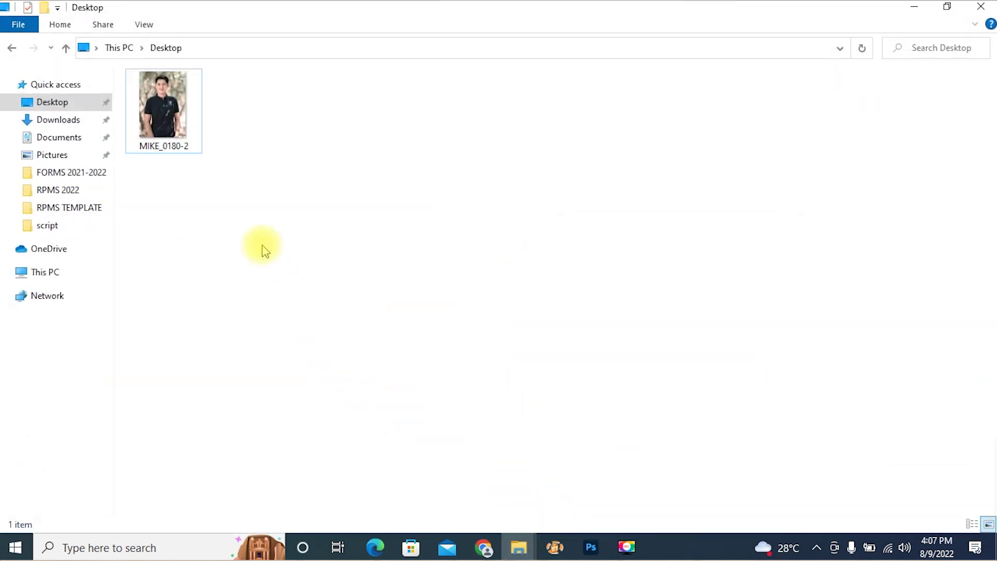
pyautogui.moveTo(170, 123)
pyautogui.mouseDown()
pyautogui.moveTo(553, 464)
pyautogui.moveTo(519, 275)
pyautogui.mouseUp()
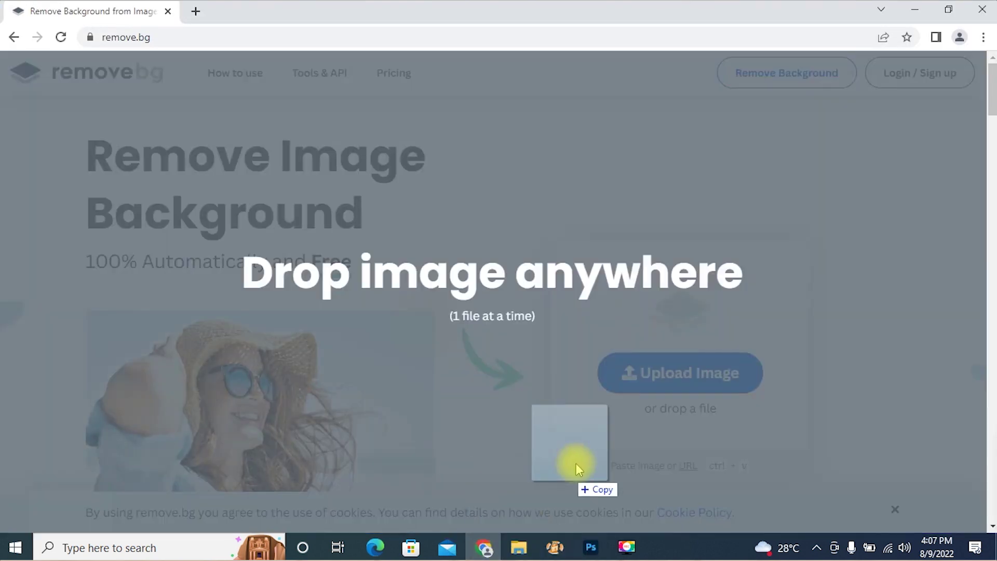
pyautogui.moveTo(518, 276); pyautogui.dragTo(518, 276)
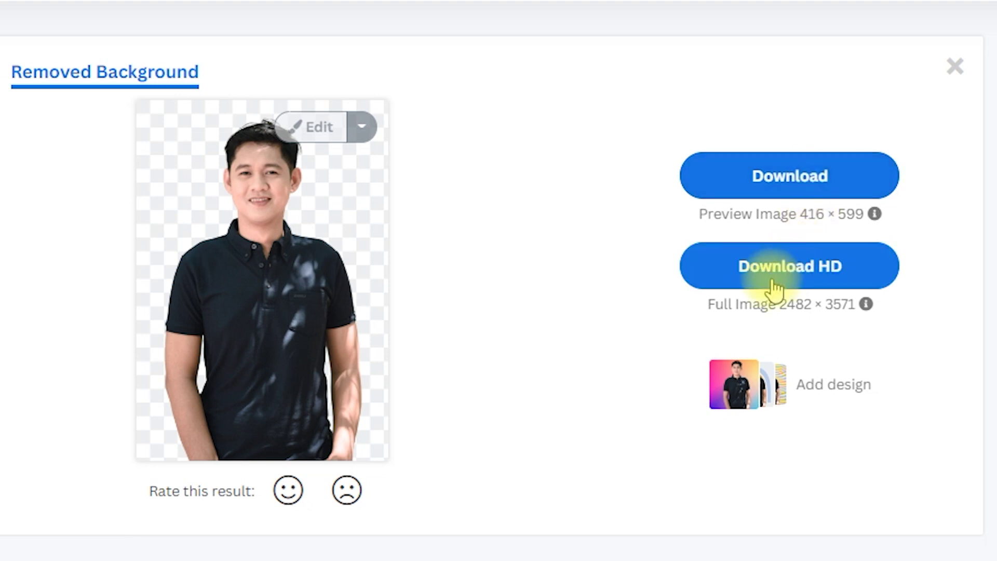
# Step: Skip the HD sign-up and download the free preview cutout to the Desktop
pyautogui.click(857, 280)
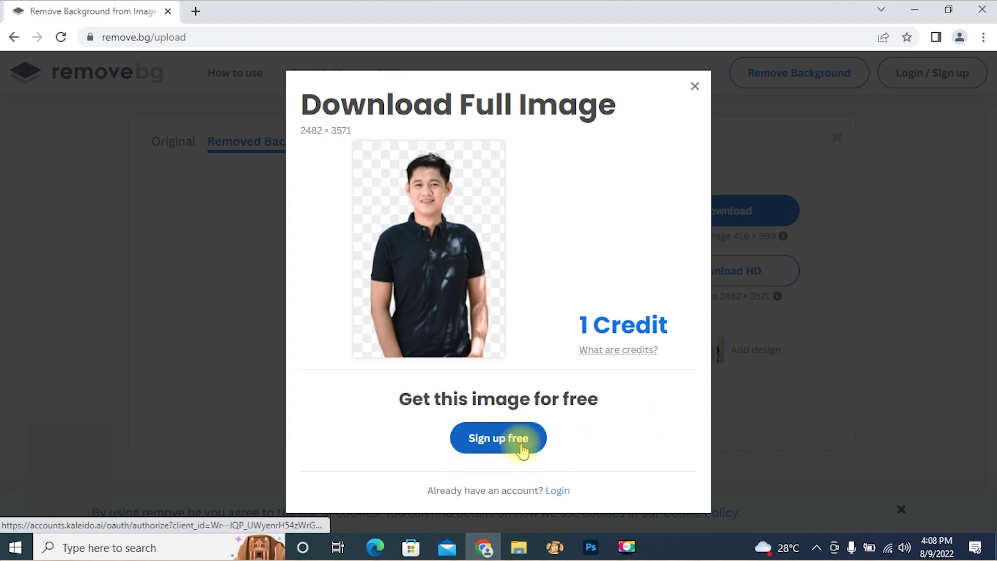
pyautogui.click(694, 86)
pyautogui.click(750, 218)
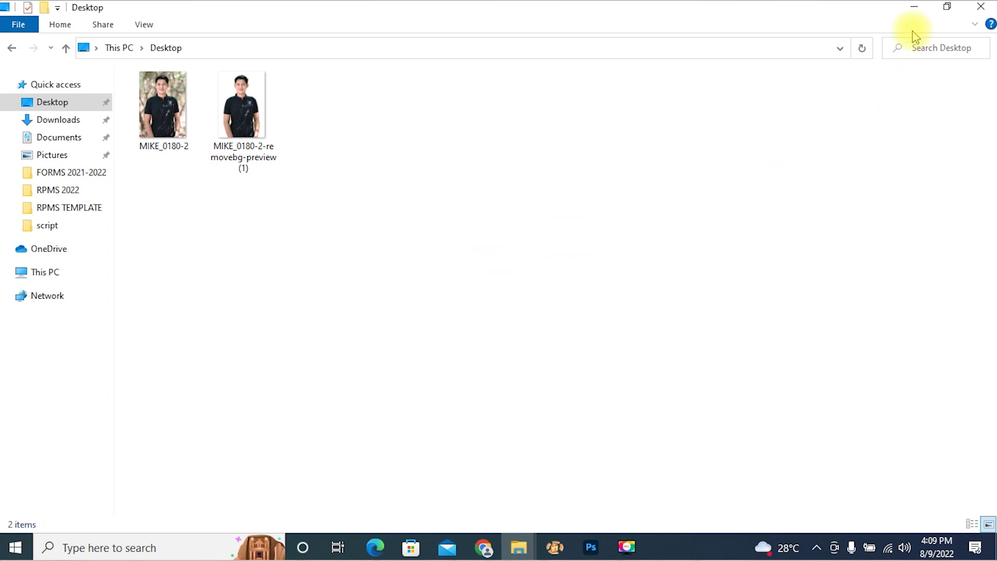
pyautogui.click(914, 9)
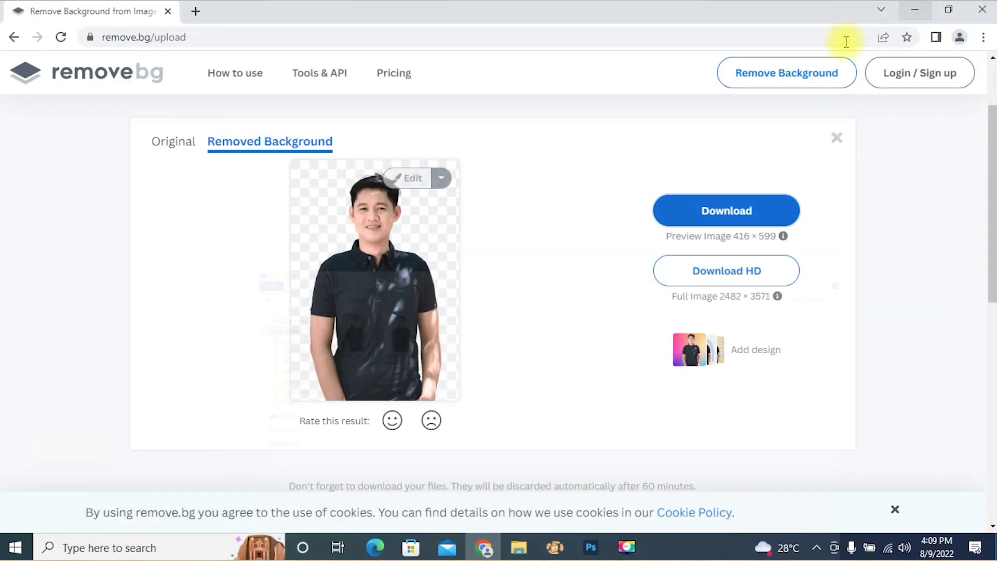
pyautogui.press('super')
# Step: Launch PowerPoint and create a new presentation with the Modern angles theme
pyautogui.write('power')
pyautogui.press('Return')
pyautogui.click(318, 148)
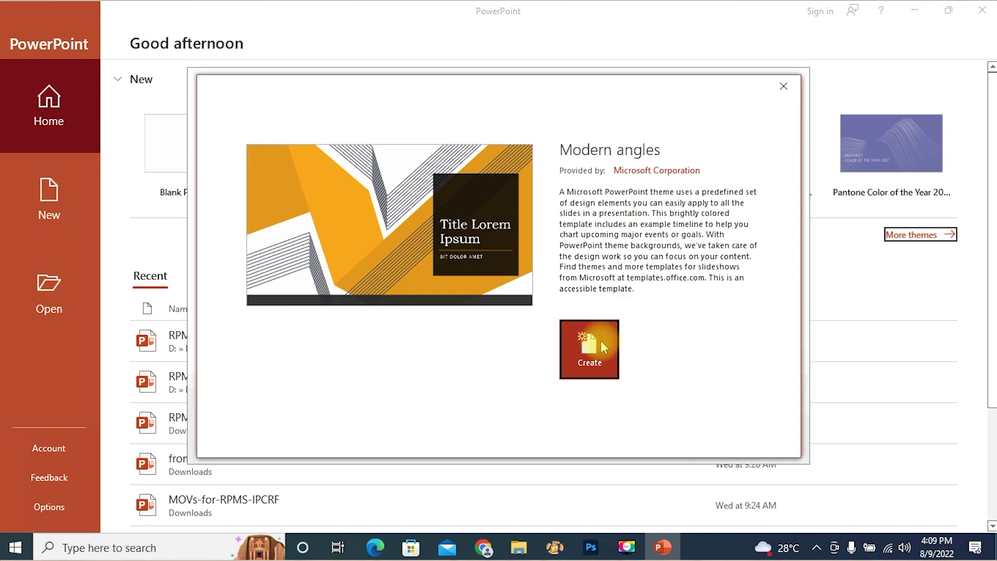
pyautogui.click(597, 342)
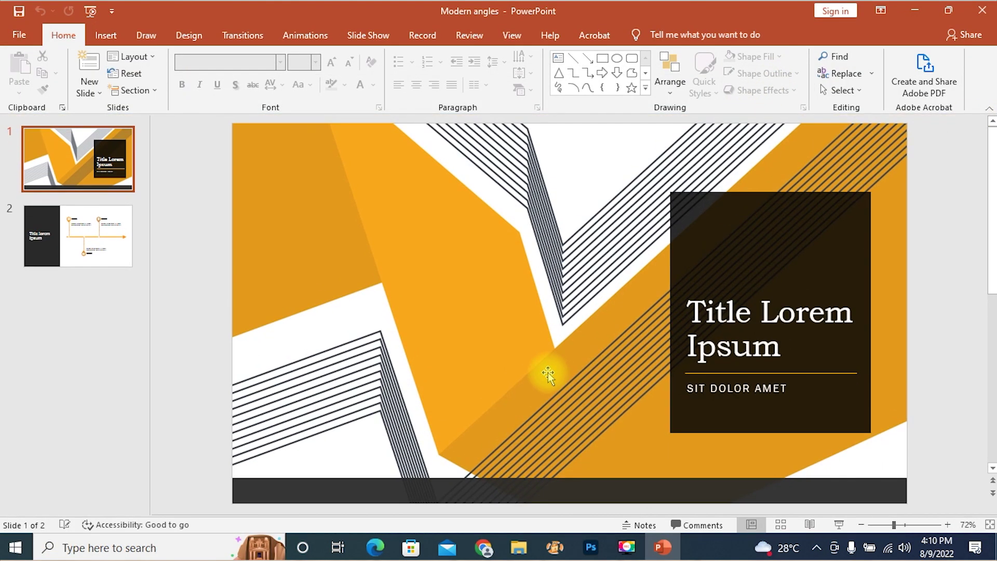
# Step: Place the background-free portrait PNG on slide 1, enlarged to about 6.8 by 4.72 inches
pyautogui.click(518, 546)
pyautogui.moveTo(249, 112); pyautogui.dragTo(603, 477)
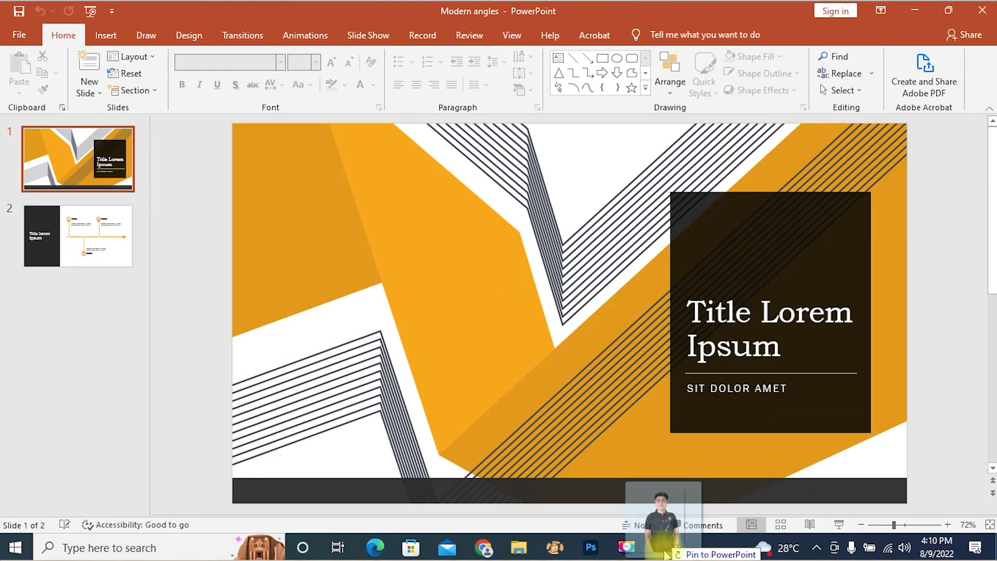
pyautogui.moveTo(603, 476)
pyautogui.mouseDown()
pyautogui.moveTo(530, 308)
pyautogui.moveTo(334, 223)
pyautogui.mouseUp()
pyautogui.moveTo(368, 267)
pyautogui.mouseDown()
pyautogui.moveTo(399, 334)
pyautogui.moveTo(525, 493)
pyautogui.mouseUp()
pyautogui.moveTo(372, 407); pyautogui.dragTo(387, 409)
pyautogui.click(938, 291)
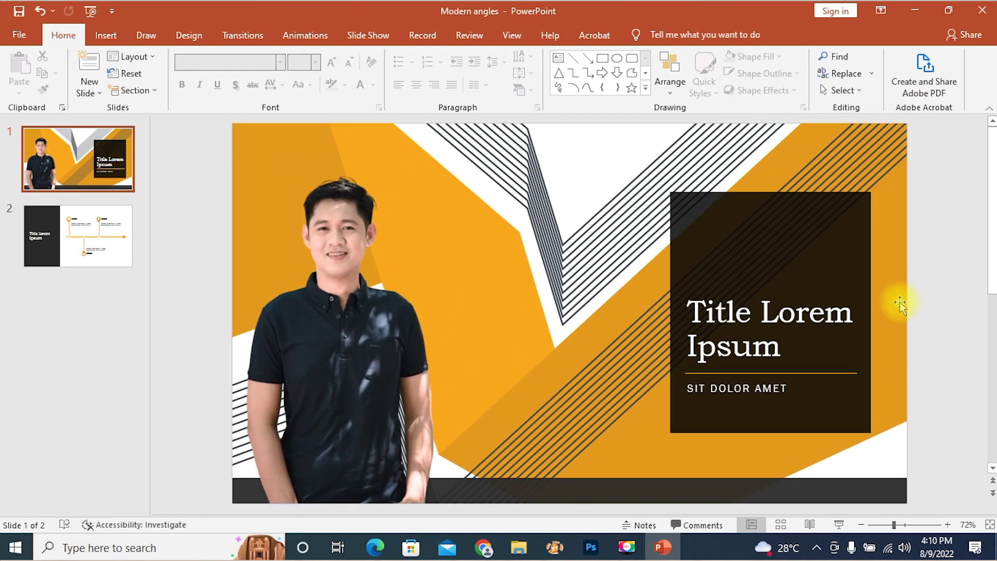
# Step: Replace the slide 1 title placeholder with 'Remove BG'
pyautogui.tripleClick(693, 309)
pyautogui.write('Remove')
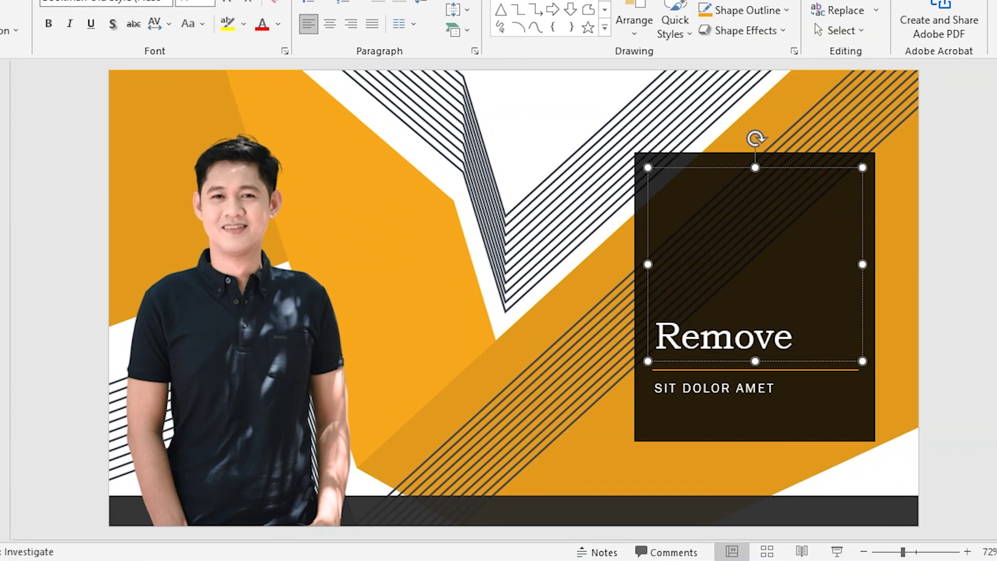
pyautogui.press('Return')
pyautogui.write('BG')
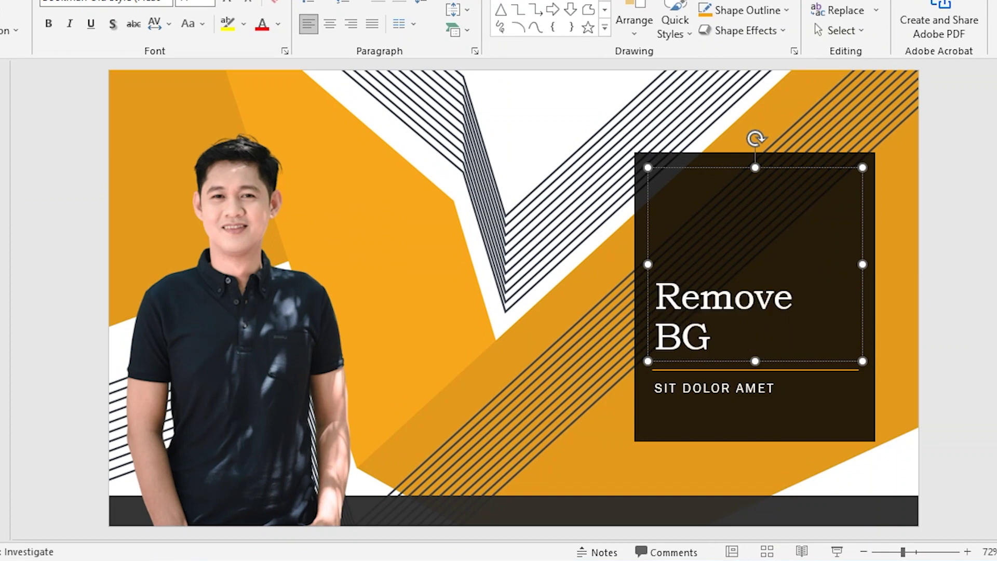
pyautogui.click(992, 251)
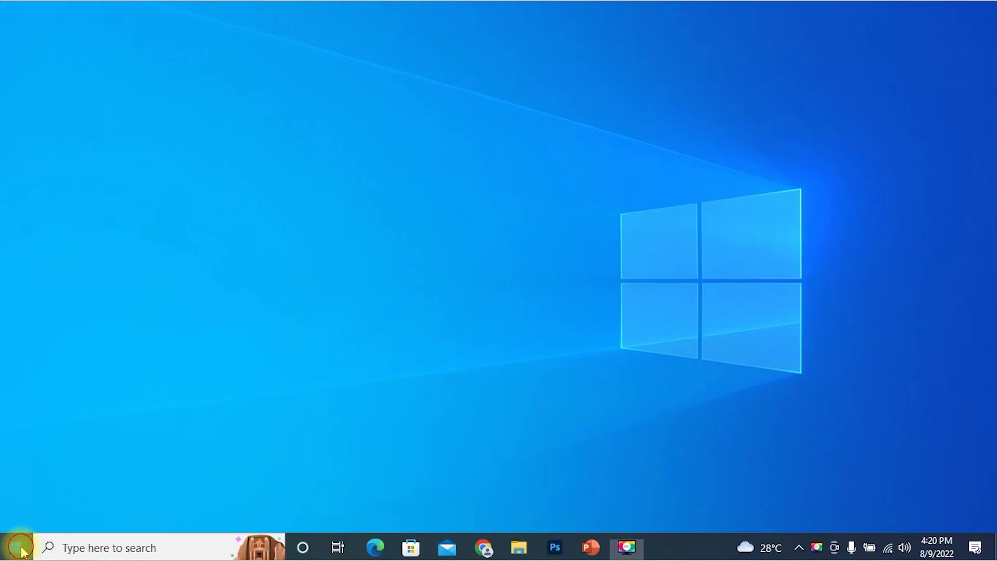
# Step: Launch Photoshop 2022 and open the original portrait MIKE_0180-2.jpg from the Desktop
pyautogui.click(17, 545)
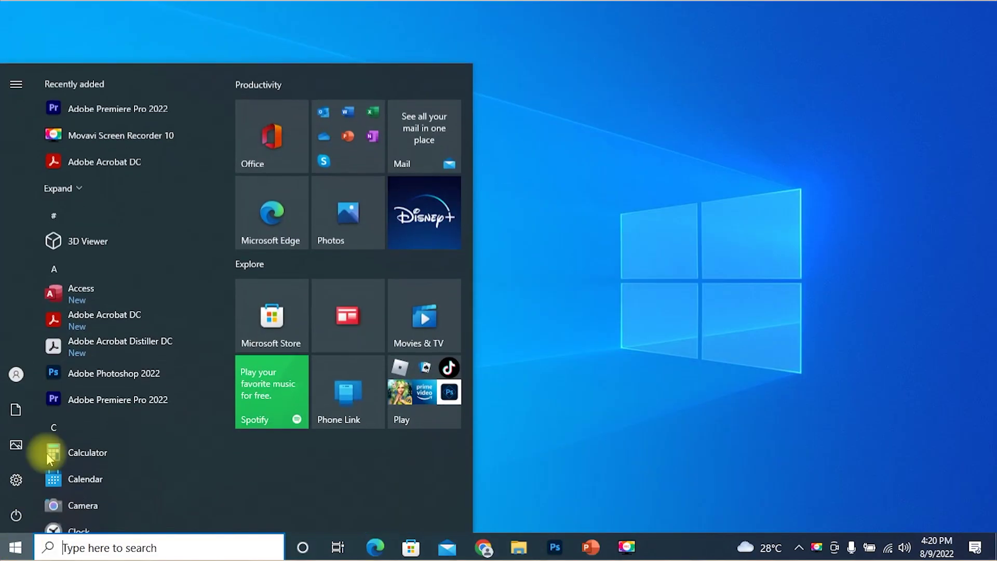
pyautogui.click(120, 378)
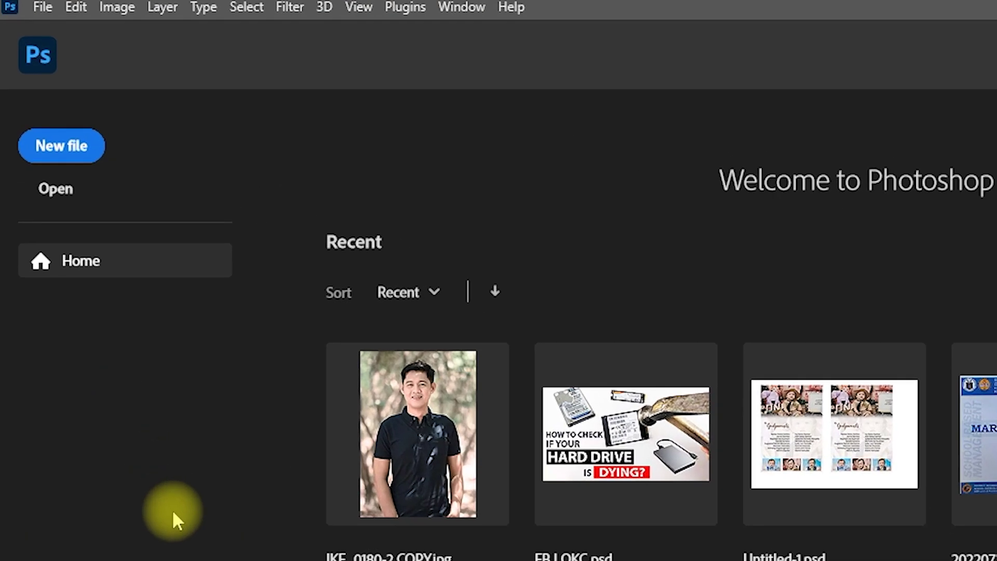
pyautogui.click(77, 195)
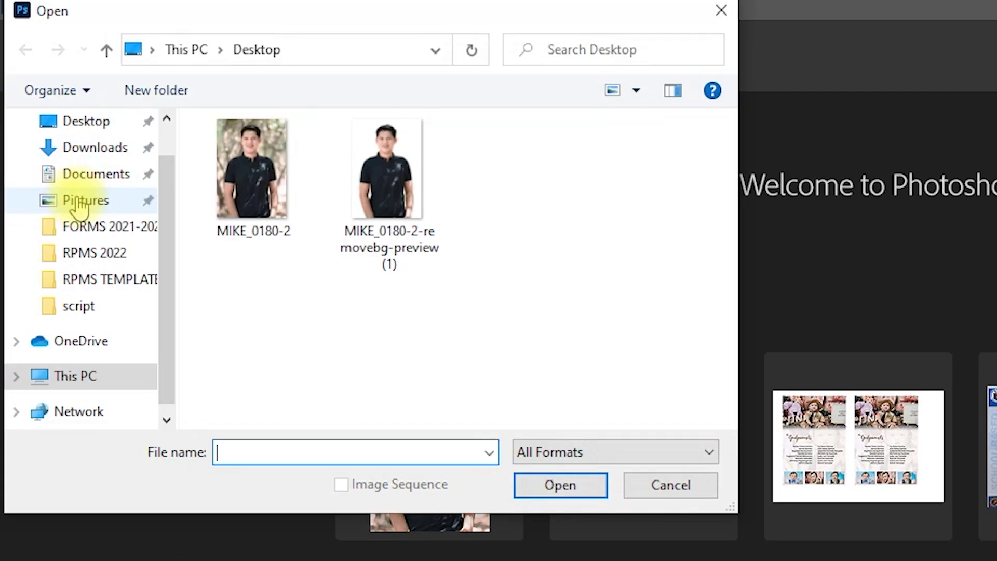
pyautogui.click(246, 192)
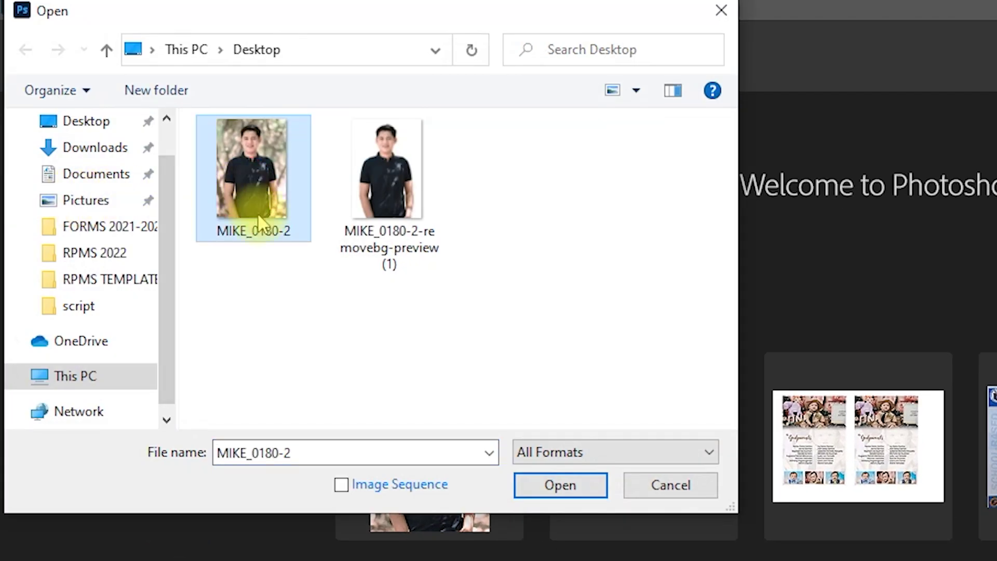
pyautogui.click(569, 478)
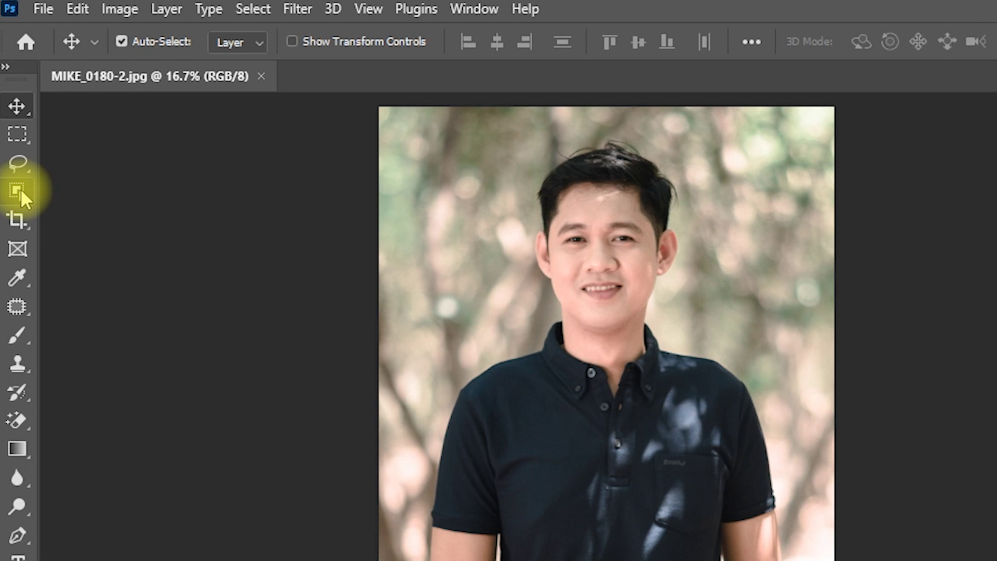
pyautogui.click(21, 189)
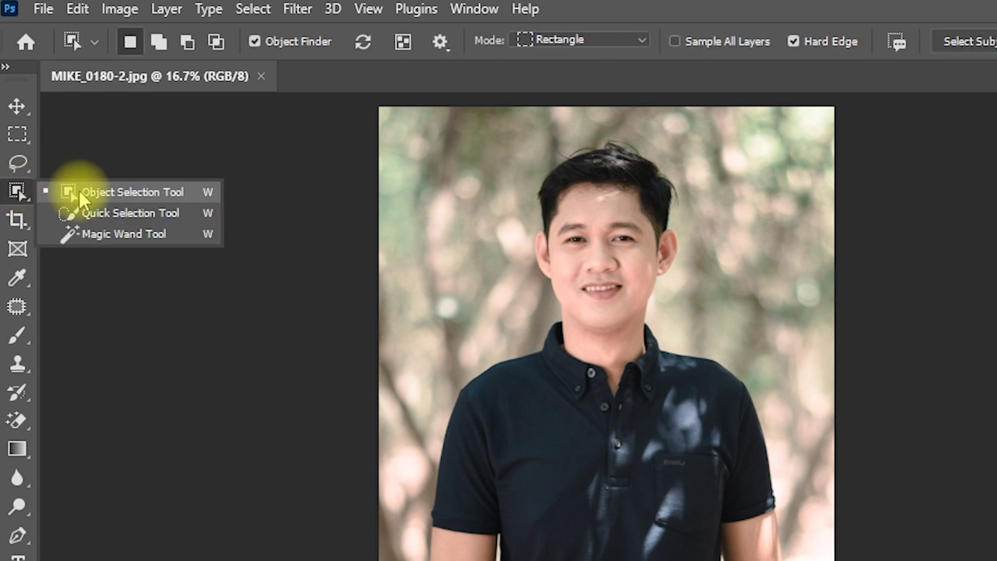
# Step: Select Subject on the man, then output him as a masked layer copy with 100% decontamination
pyautogui.click(194, 199)
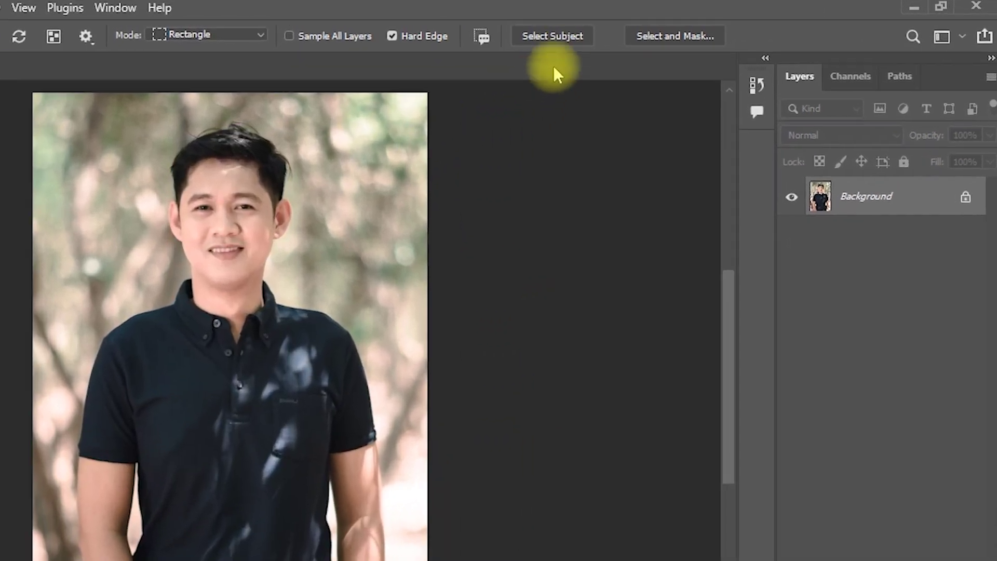
pyautogui.click(570, 34)
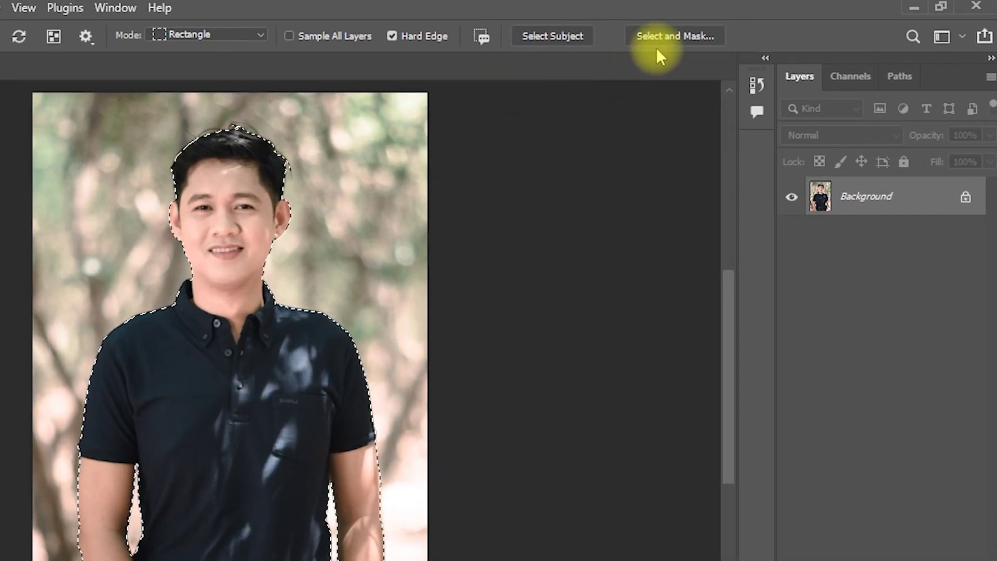
pyautogui.click(686, 35)
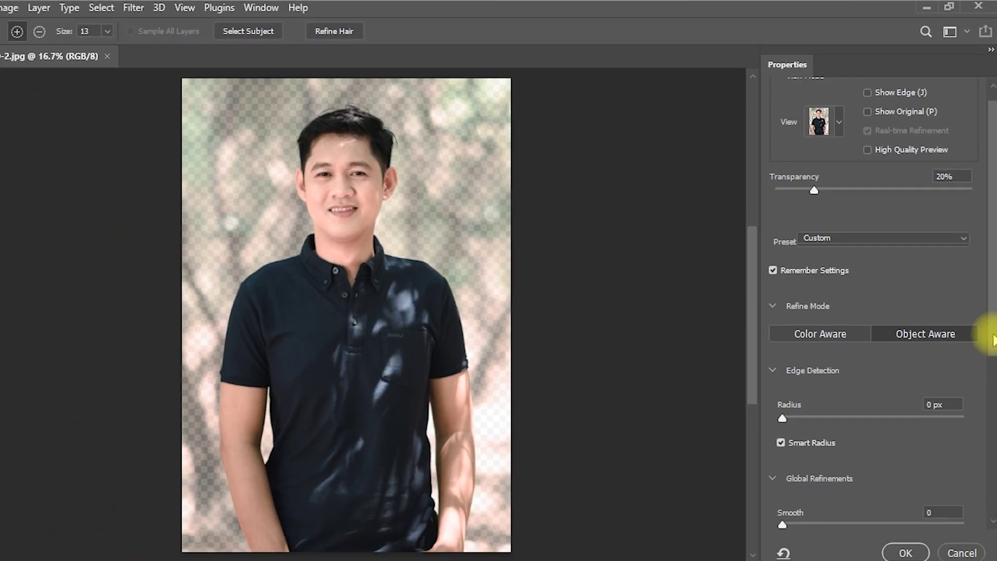
pyautogui.scroll(-3, 995, 392)
pyautogui.scroll(-2, 995, 392)
pyautogui.scroll(-2, 994, 392)
pyautogui.scroll(-2, 994, 392)
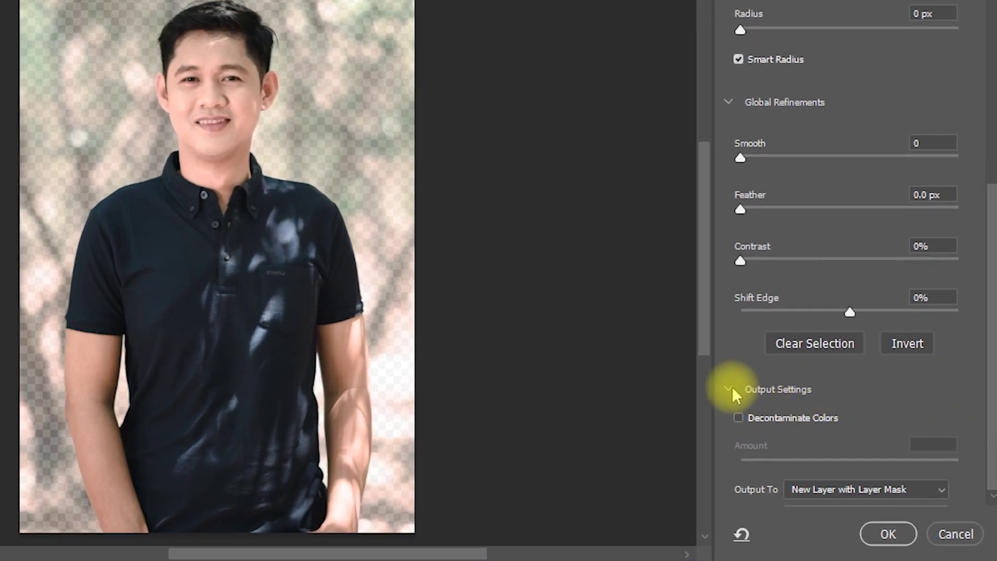
pyautogui.click(729, 392)
pyautogui.click(729, 389)
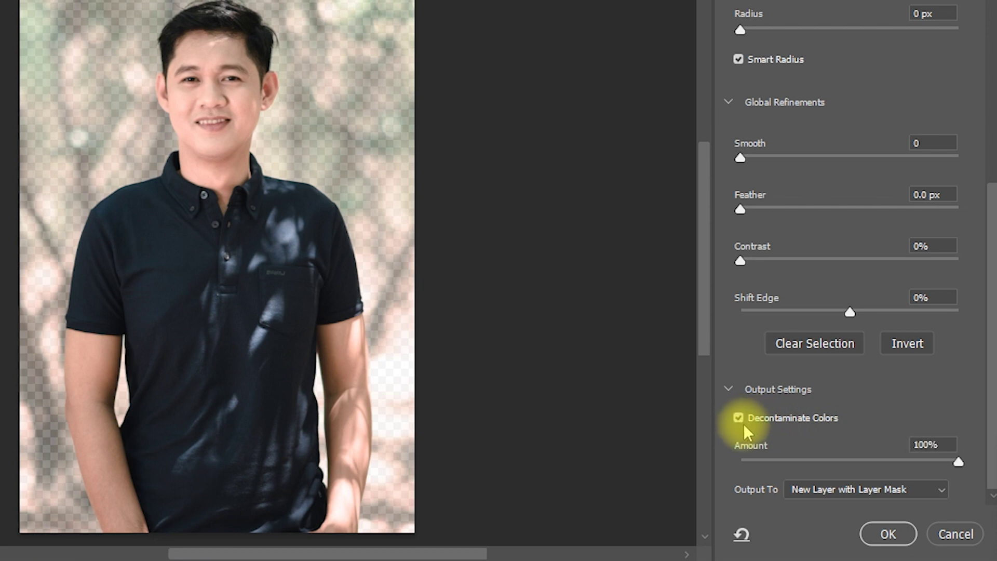
pyautogui.click(888, 534)
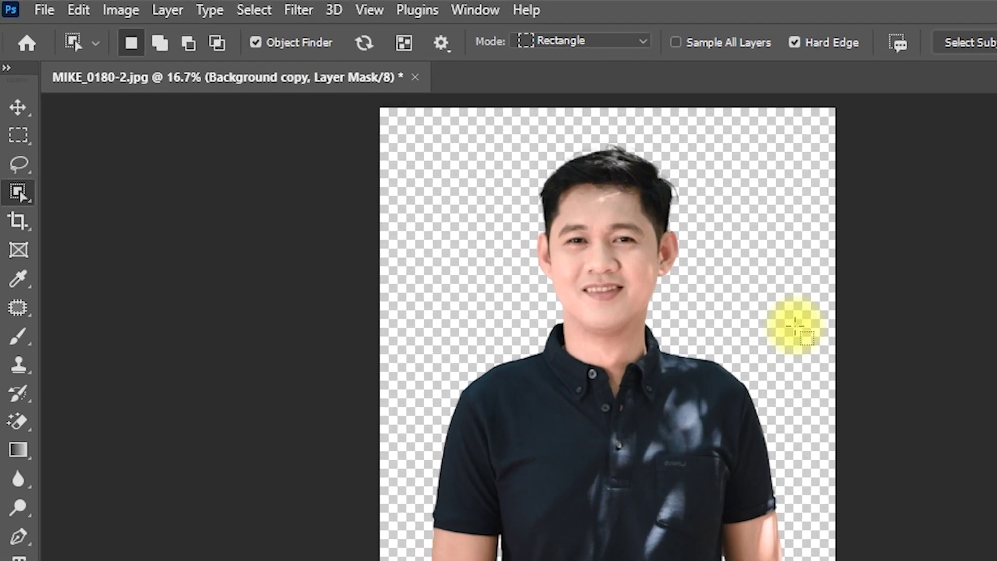
# Step: Quick Export the cutout as PNG 'remove background from photoshop' to the Desktop
pyautogui.click(44, 11)
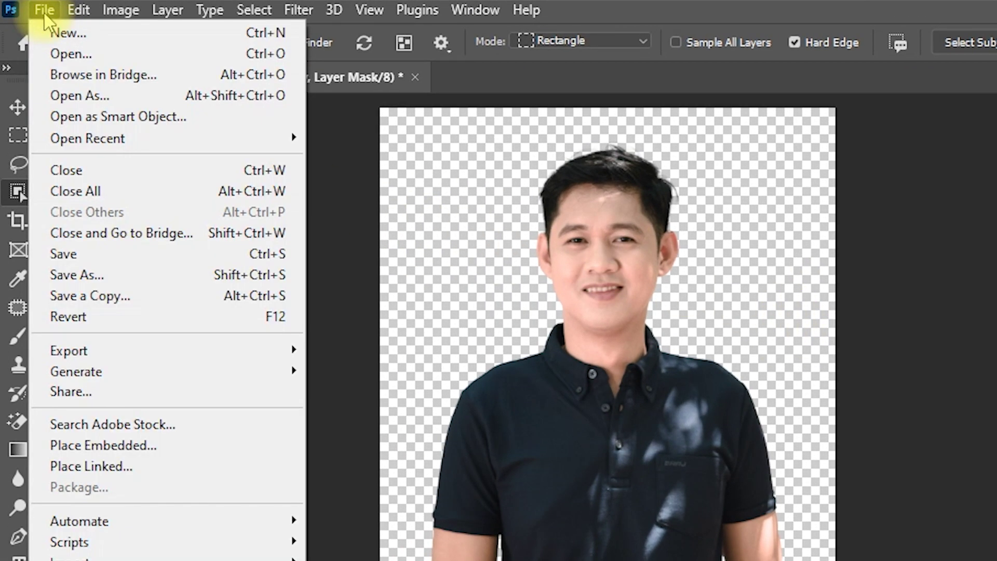
pyautogui.click(58, 354)
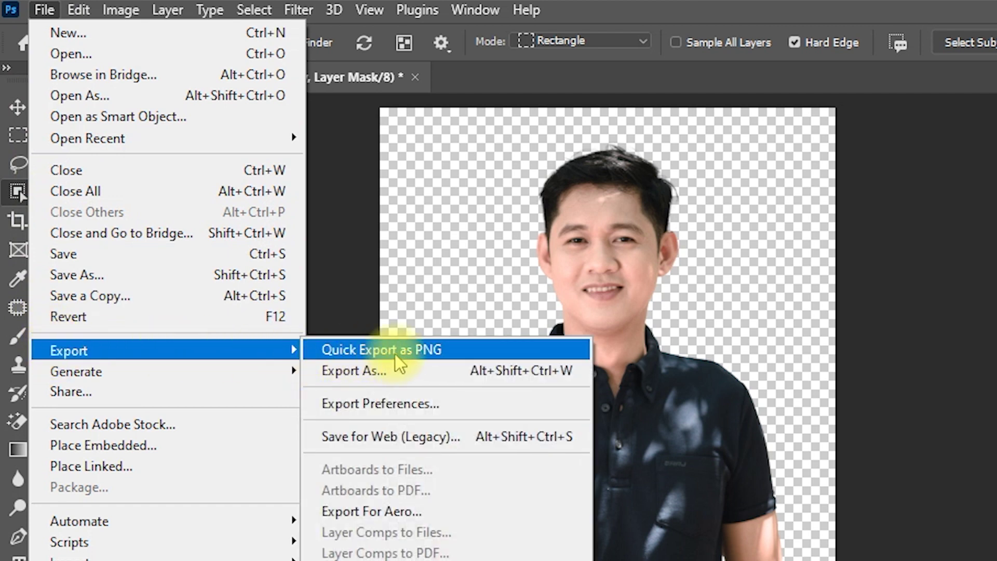
pyautogui.click(456, 350)
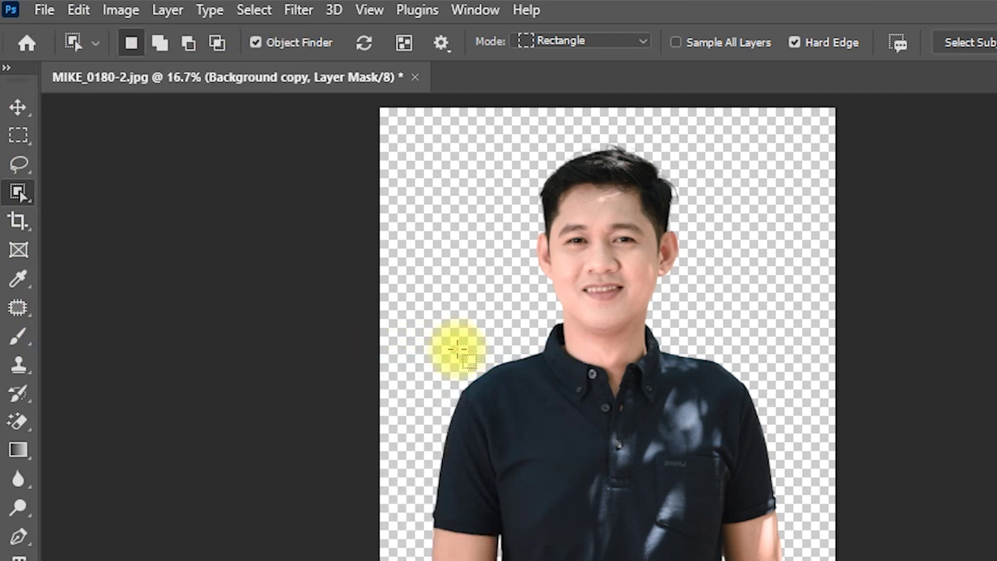
pyautogui.write('remove background from photoshop')
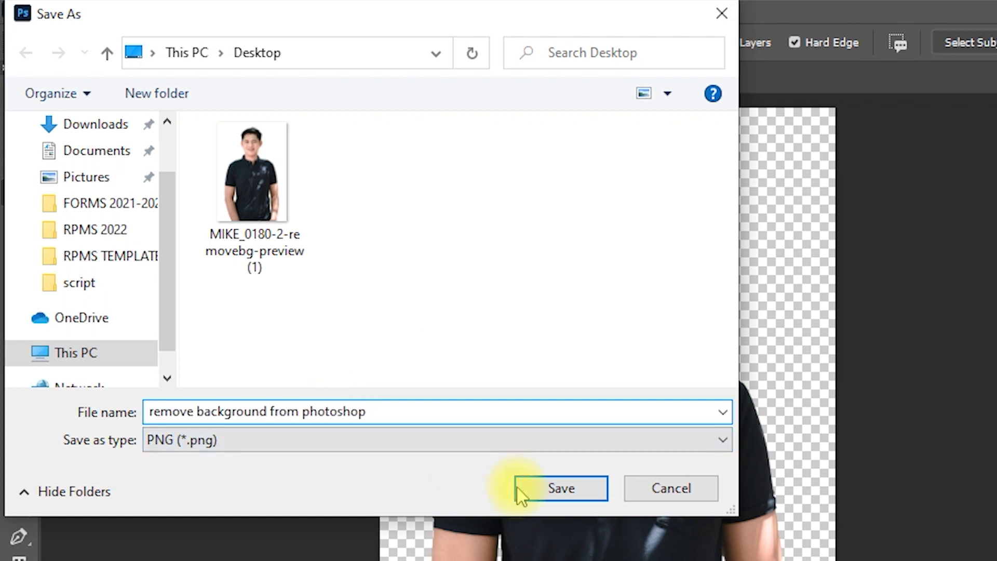
pyautogui.click(540, 486)
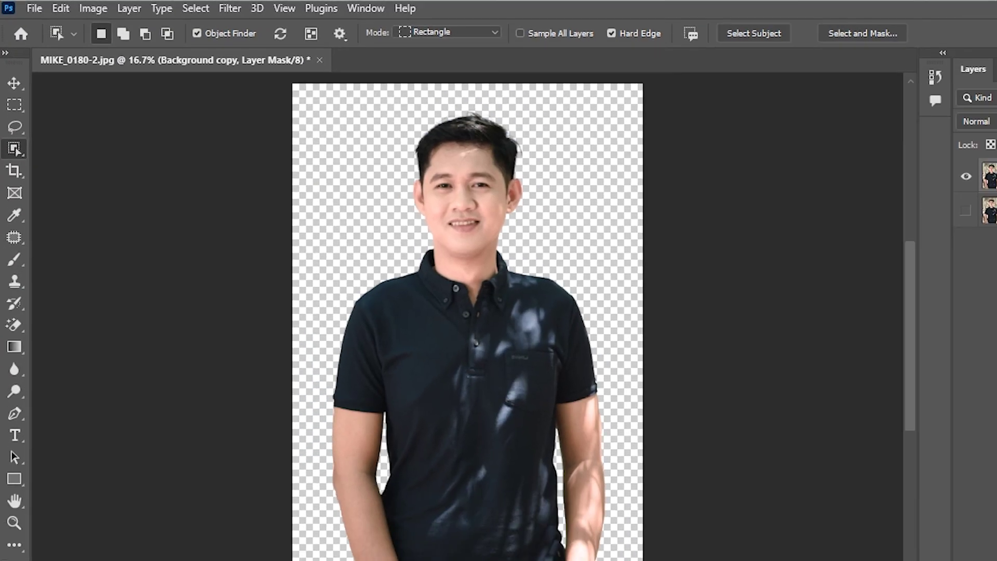
pyautogui.click(517, 545)
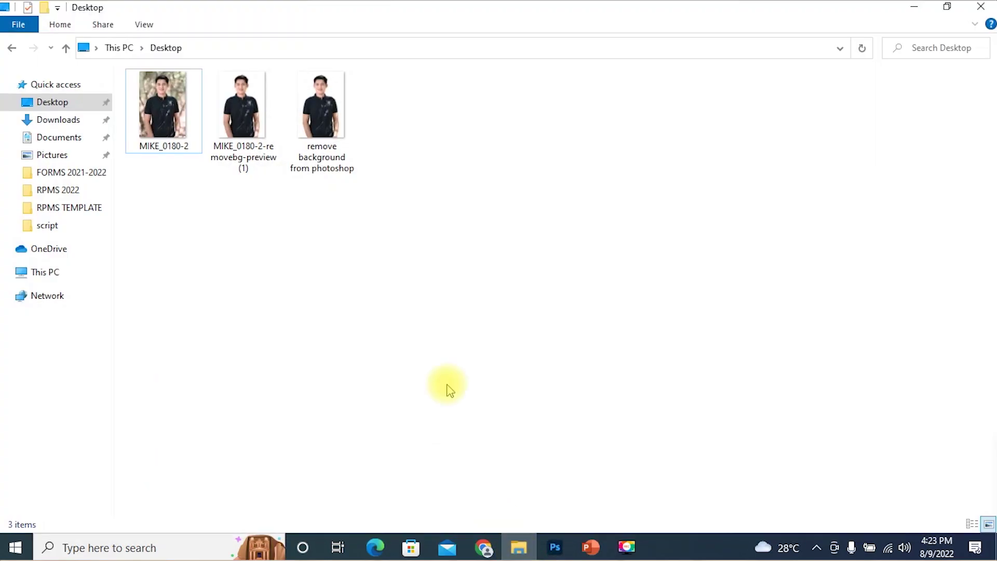
# Step: Place the Photoshop cutout on slide 2 at about 6.89 by 4.79 inches, at the left
pyautogui.moveTo(307, 119); pyautogui.dragTo(595, 548)
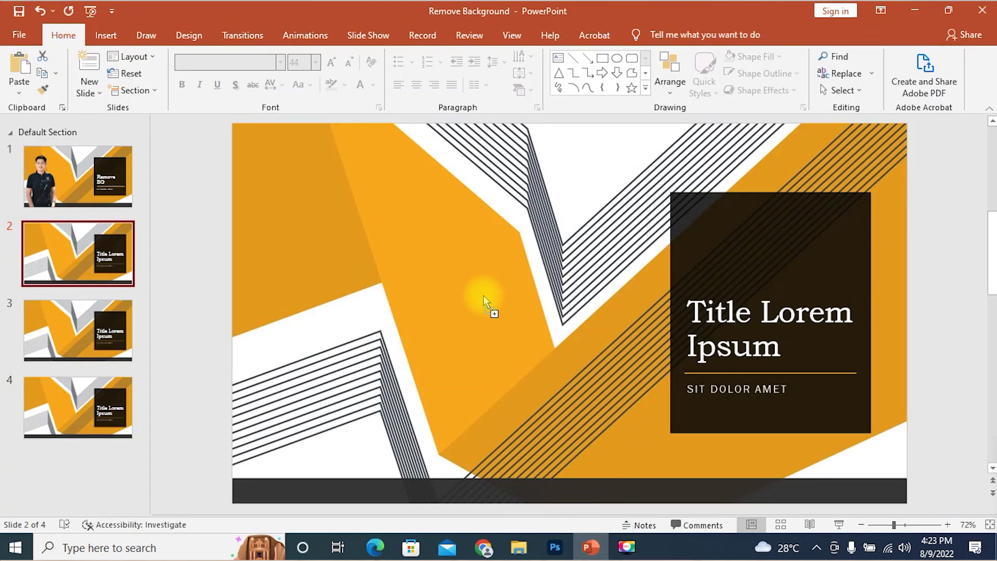
pyautogui.moveTo(594, 548); pyautogui.dragTo(483, 298)
pyautogui.moveTo(581, 303); pyautogui.dragTo(359, 298)
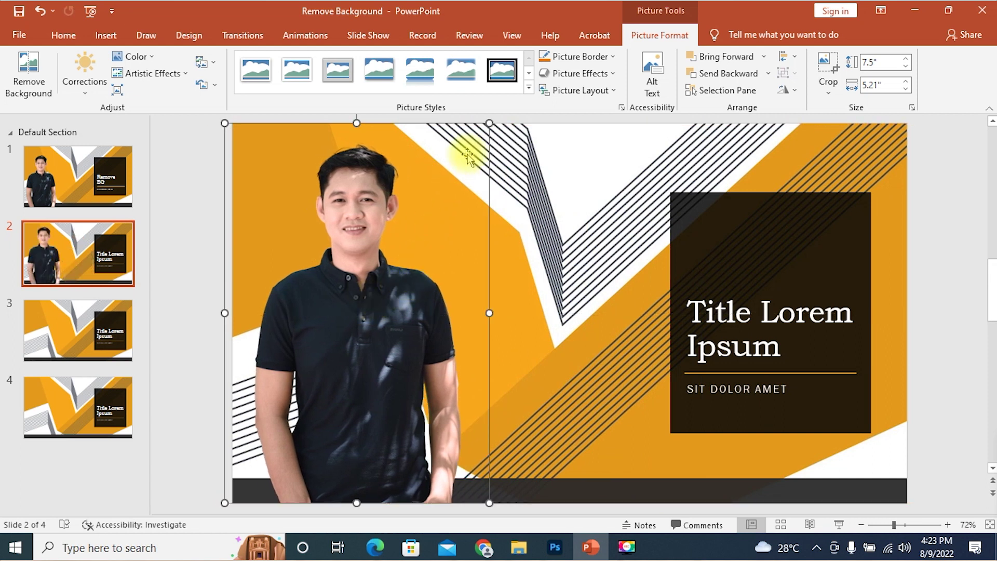
pyautogui.moveTo(489, 123); pyautogui.dragTo(468, 153)
pyautogui.moveTo(363, 334); pyautogui.dragTo(364, 337)
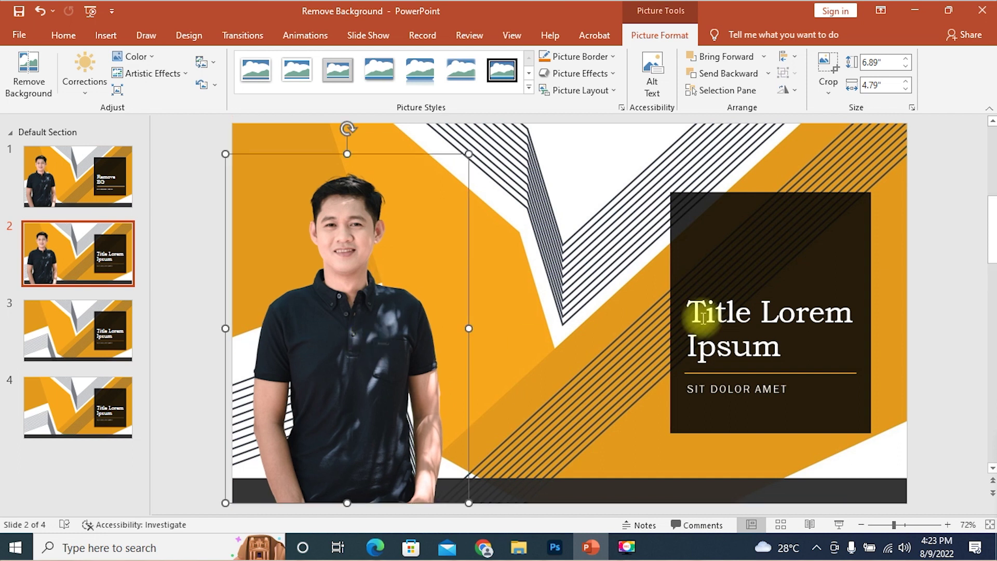
# Step: Replace the slide 2 title placeholder text with 'Adobe Photo'
pyautogui.click(699, 315)
pyautogui.moveTo(686, 311); pyautogui.dragTo(779, 353)
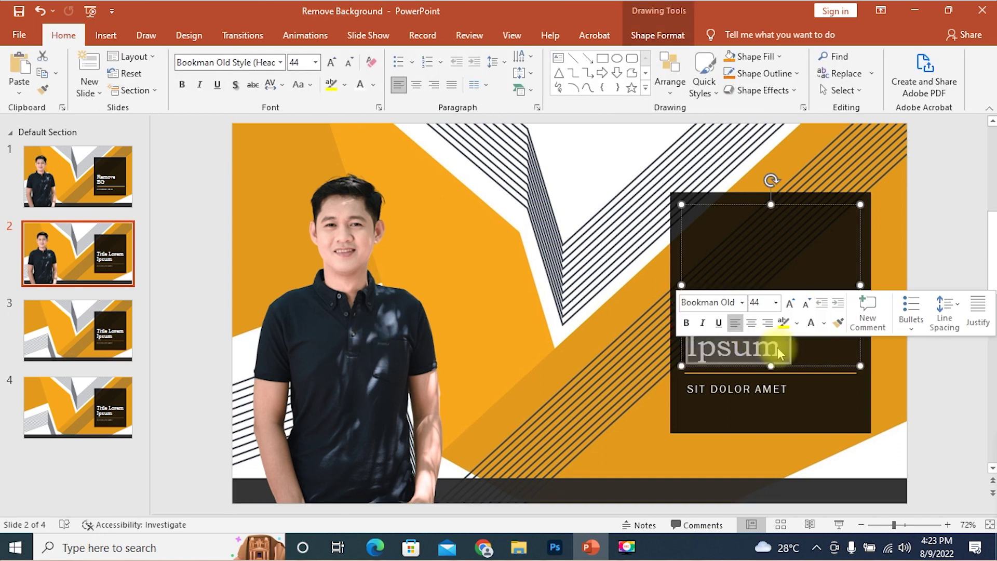
pyautogui.write('Adobe ')
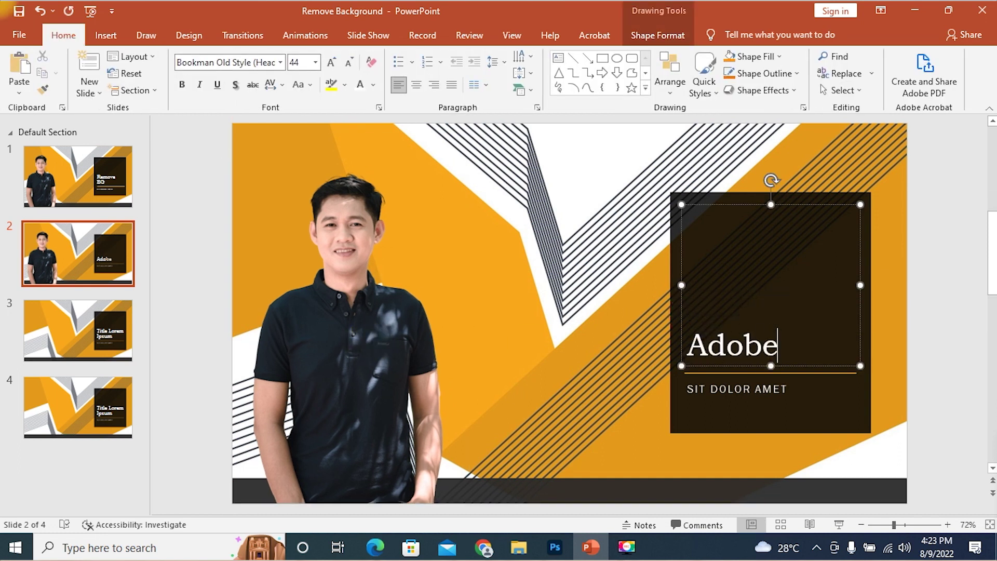
pyautogui.write('Photo')
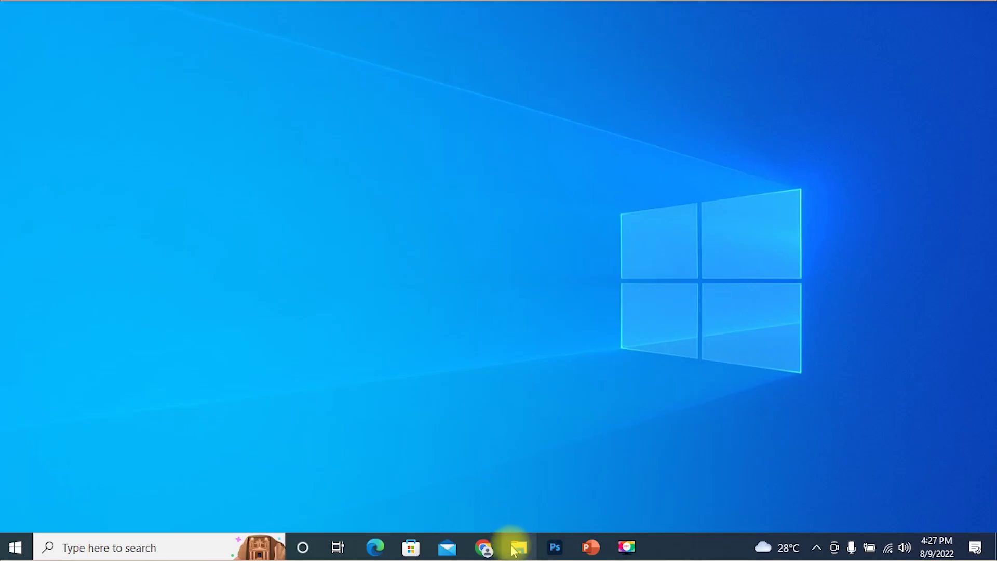
# Step: Open MIKE_0180-2.jpg from the Desktop folder with Edit with Paint 3D
pyautogui.click(512, 546)
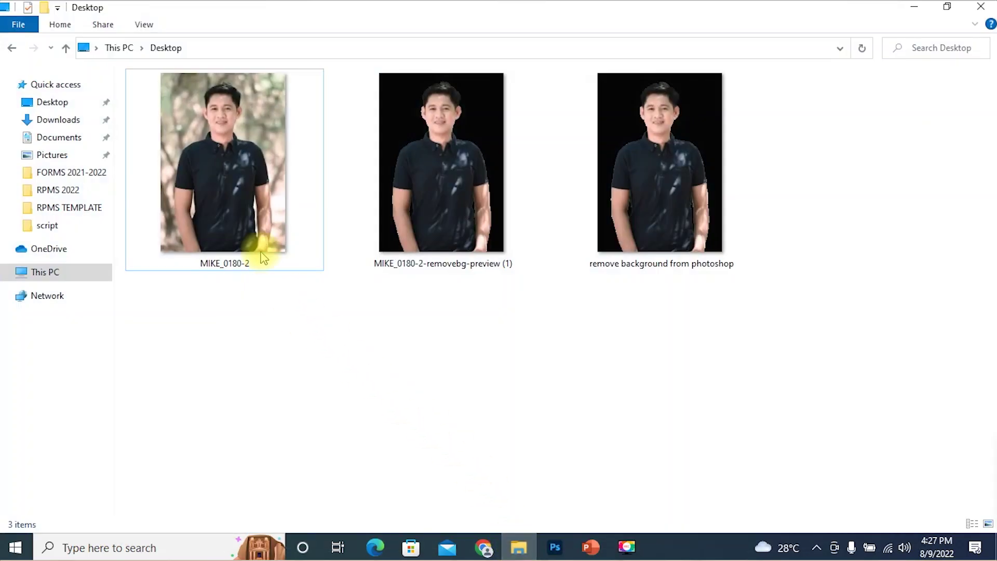
pyautogui.rightClick(224, 162)
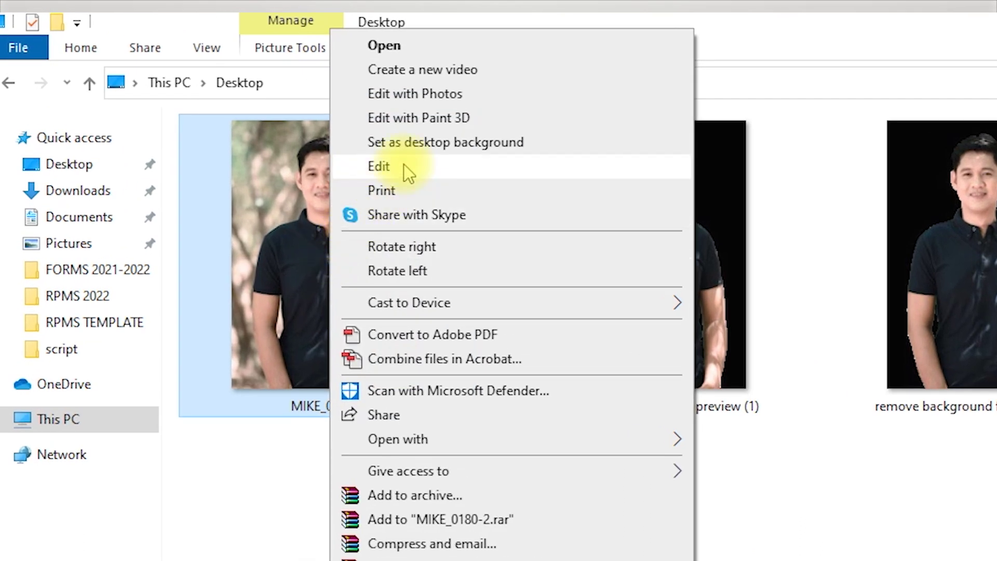
pyautogui.click(486, 118)
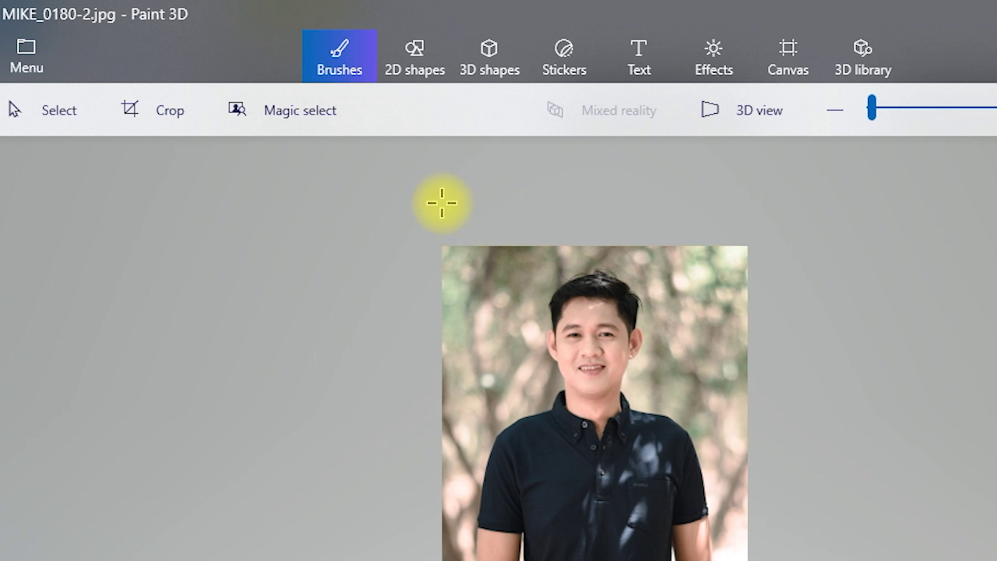
# Step: Run Magic select with the focus box tightened around the man on the left, top and right
pyautogui.click(318, 121)
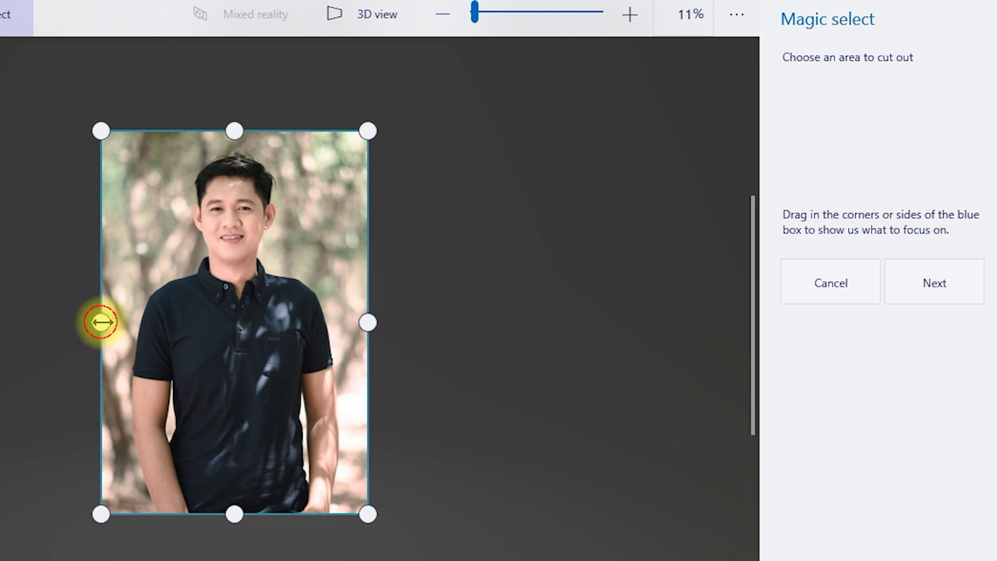
pyautogui.moveTo(299, 312); pyautogui.dragTo(315, 317)
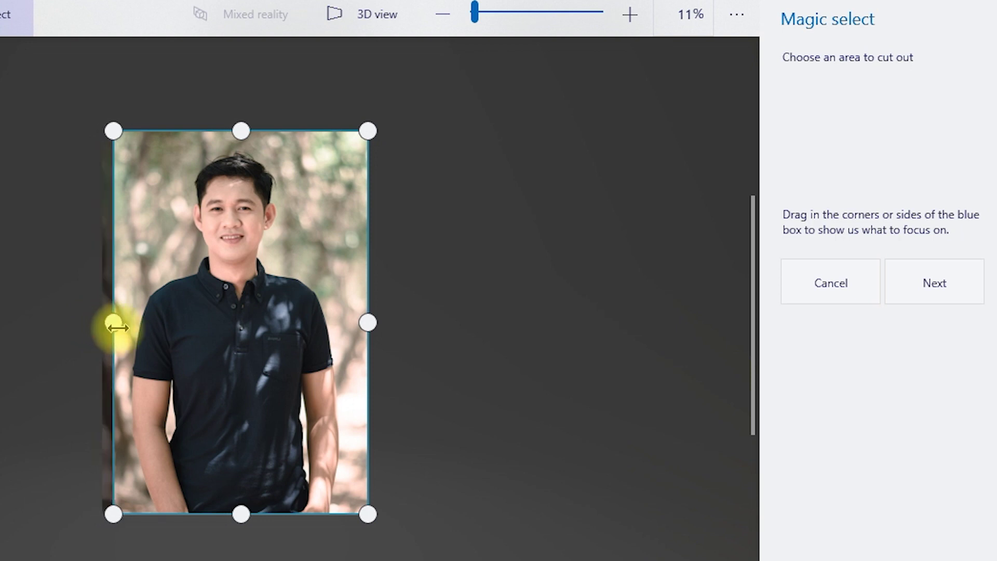
pyautogui.moveTo(249, 130); pyautogui.dragTo(254, 144)
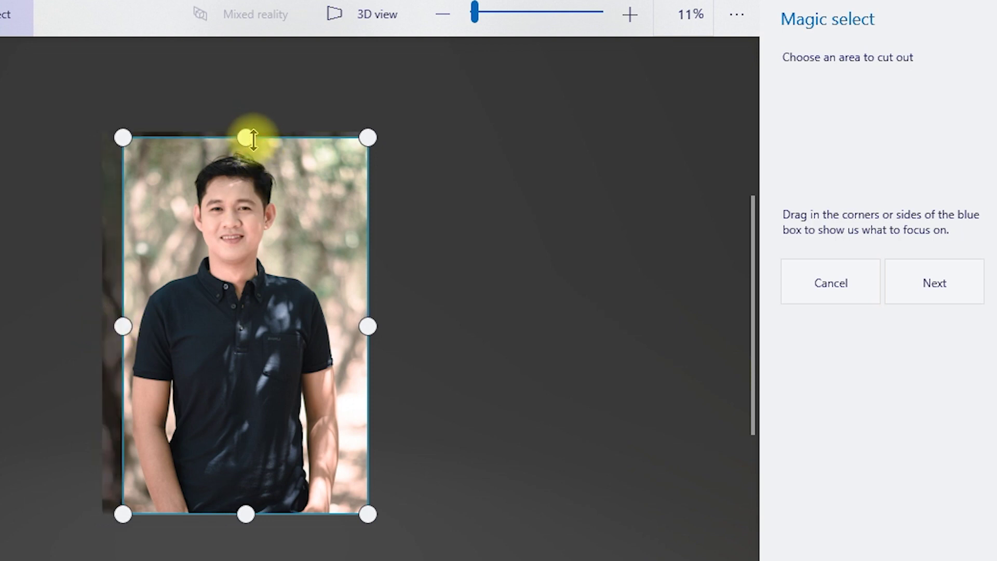
pyautogui.moveTo(367, 329); pyautogui.dragTo(346, 331)
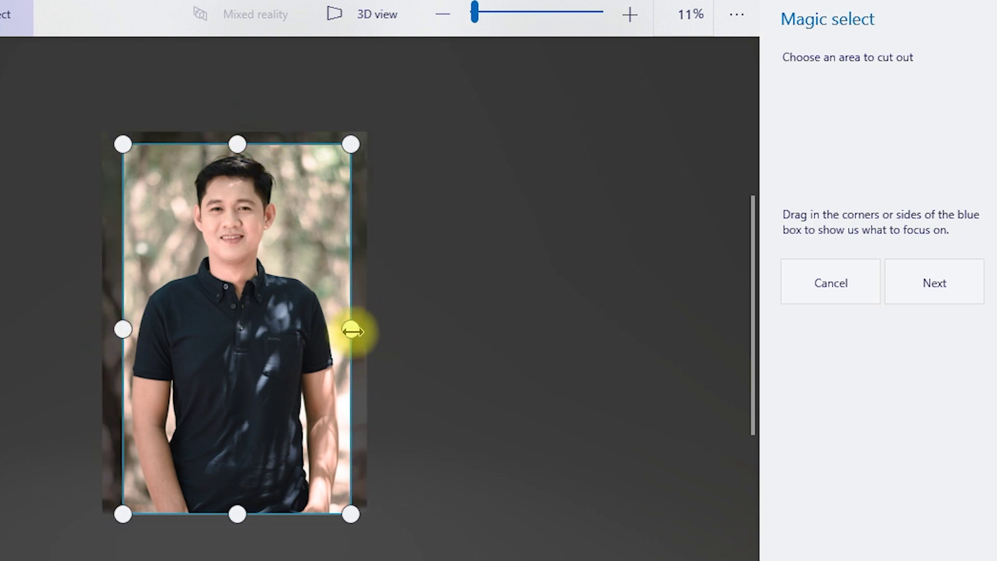
pyautogui.click(958, 299)
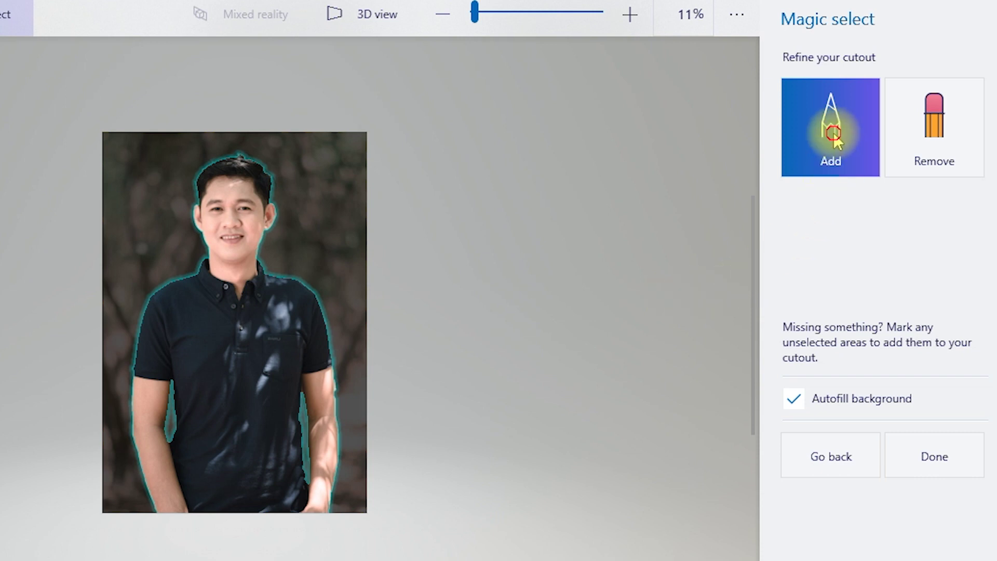
# Step: Brush the stray background along the man's arm out of the cutout with Remove
pyautogui.click(921, 133)
pyautogui.click(846, 143)
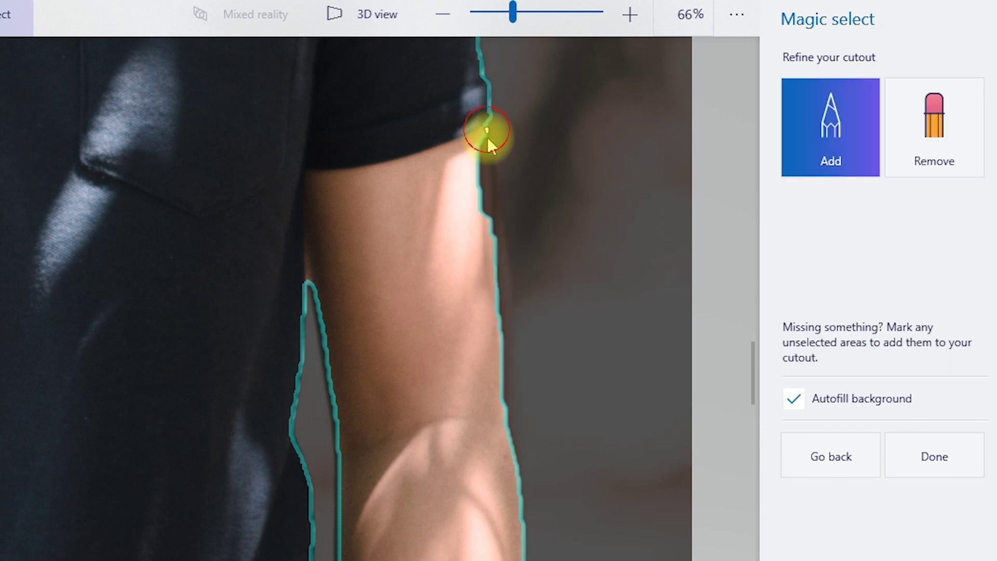
pyautogui.click(929, 148)
pyautogui.moveTo(494, 163); pyautogui.dragTo(504, 249)
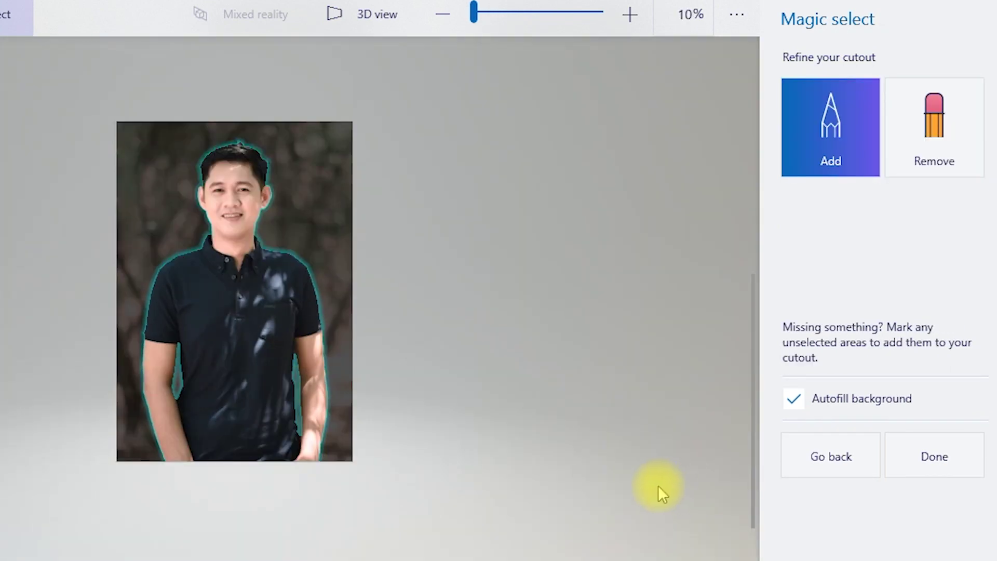
# Step: Finish the man's cutout, lift it off and back onto the photo, then select the whole image
pyautogui.click(956, 466)
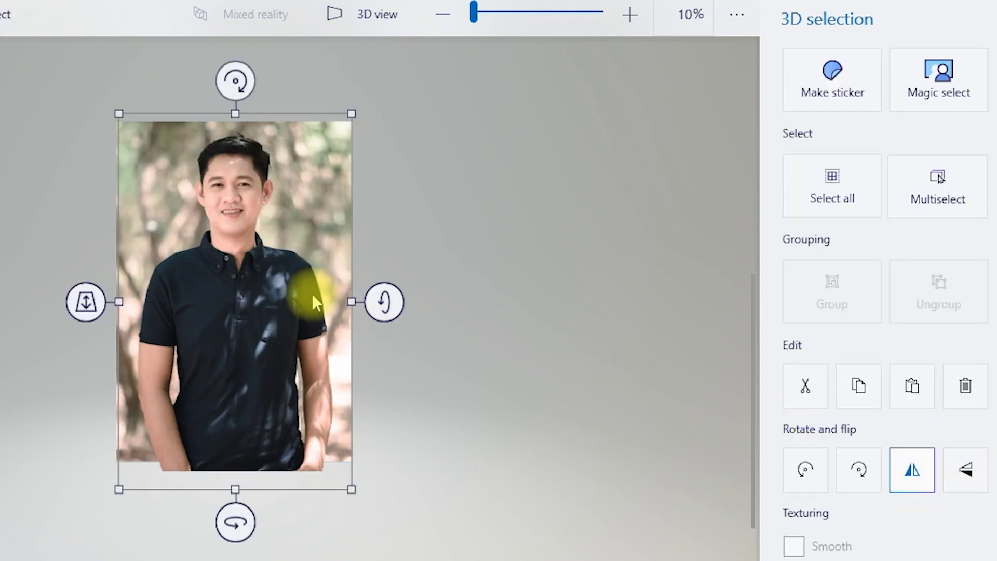
pyautogui.moveTo(234, 311)
pyautogui.mouseDown()
pyautogui.moveTo(273, 272)
pyautogui.moveTo(262, 304)
pyautogui.mouseUp()
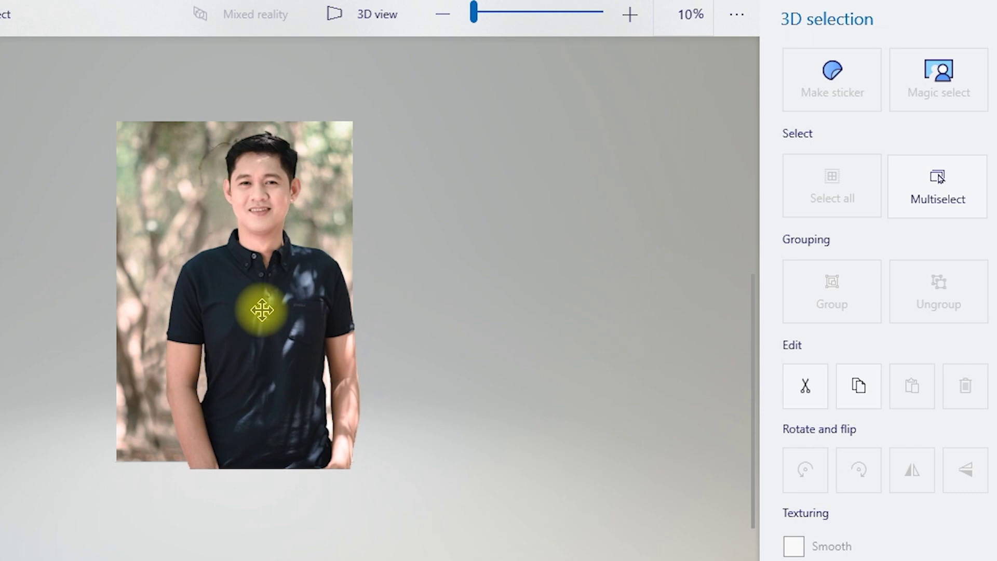
pyautogui.moveTo(471, 11); pyautogui.dragTo(475, 10)
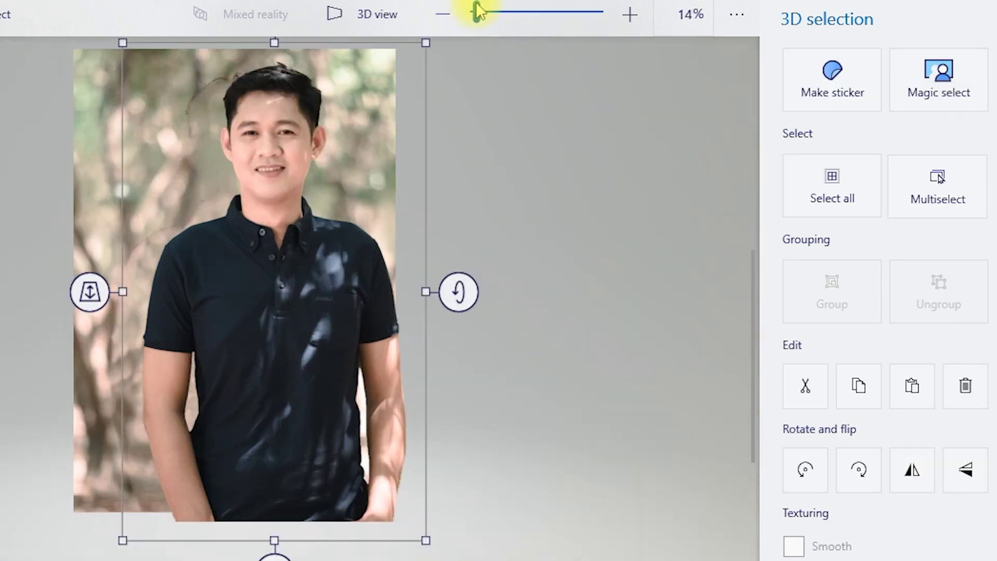
pyautogui.moveTo(289, 250)
pyautogui.mouseDown()
pyautogui.moveTo(276, 291)
pyautogui.moveTo(244, 240)
pyautogui.moveTo(253, 223)
pyautogui.moveTo(278, 223)
pyautogui.moveTo(282, 233)
pyautogui.moveTo(245, 252)
pyautogui.moveTo(289, 232)
pyautogui.moveTo(270, 296)
pyautogui.moveTo(311, 279)
pyautogui.moveTo(267, 245)
pyautogui.mouseUp()
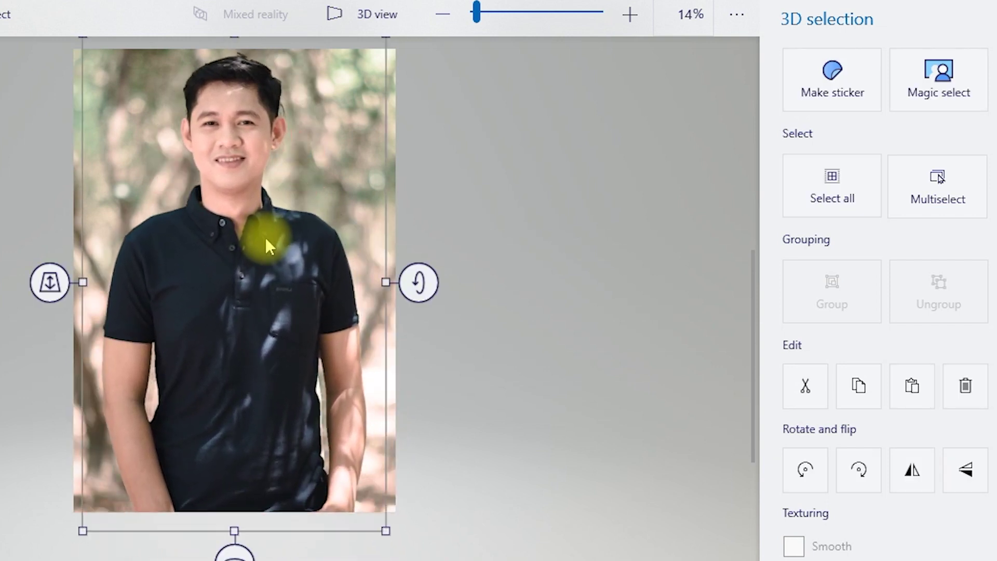
pyautogui.click(849, 199)
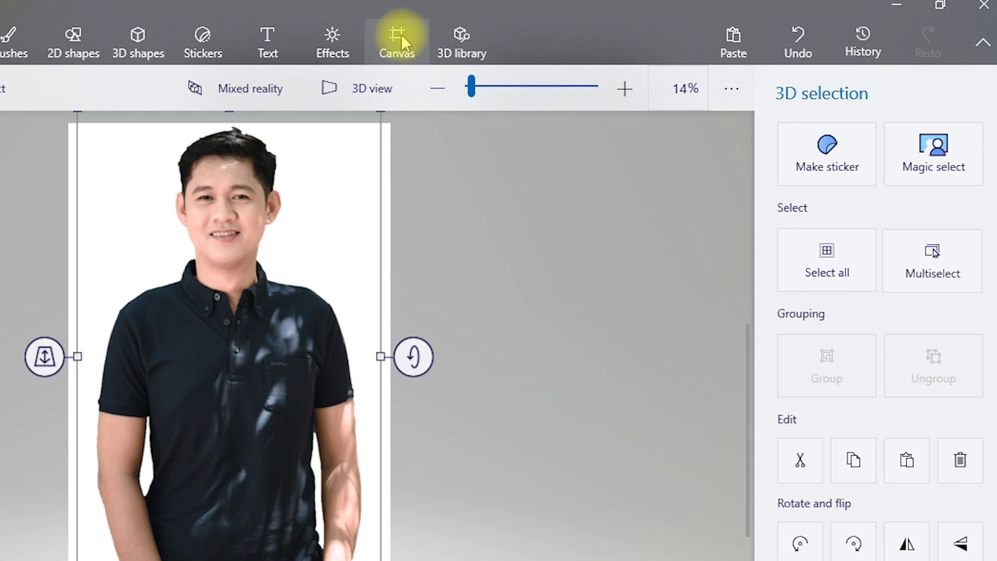
pyautogui.click(402, 39)
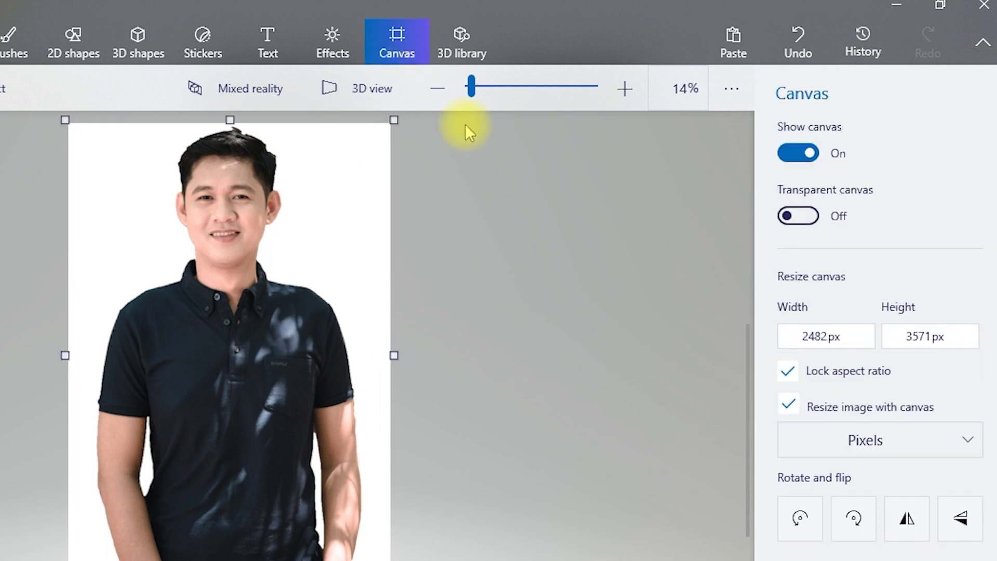
# Step: Turn on the transparent canvas and choose to save a copy as an image
pyautogui.click(810, 217)
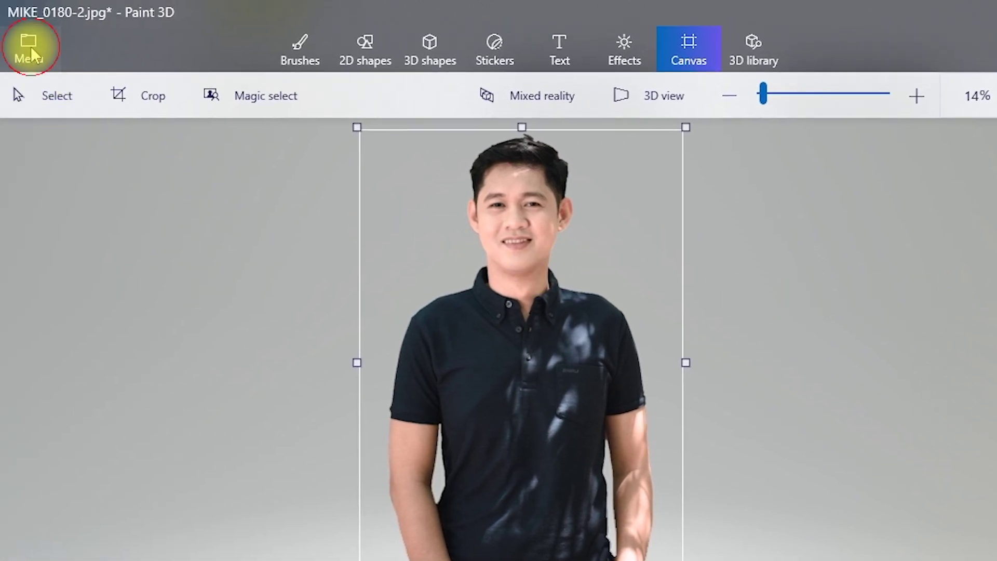
pyautogui.click(31, 49)
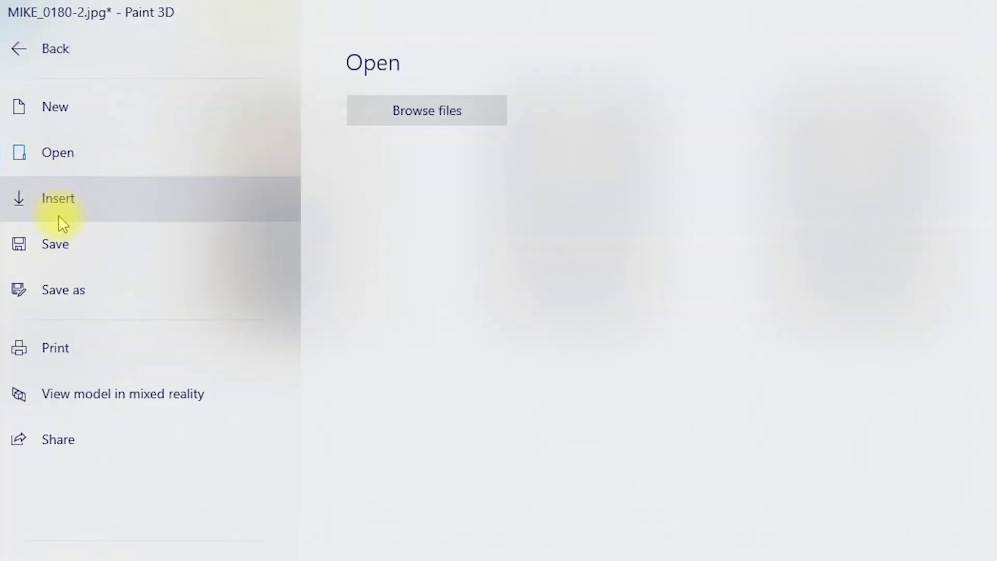
pyautogui.click(61, 286)
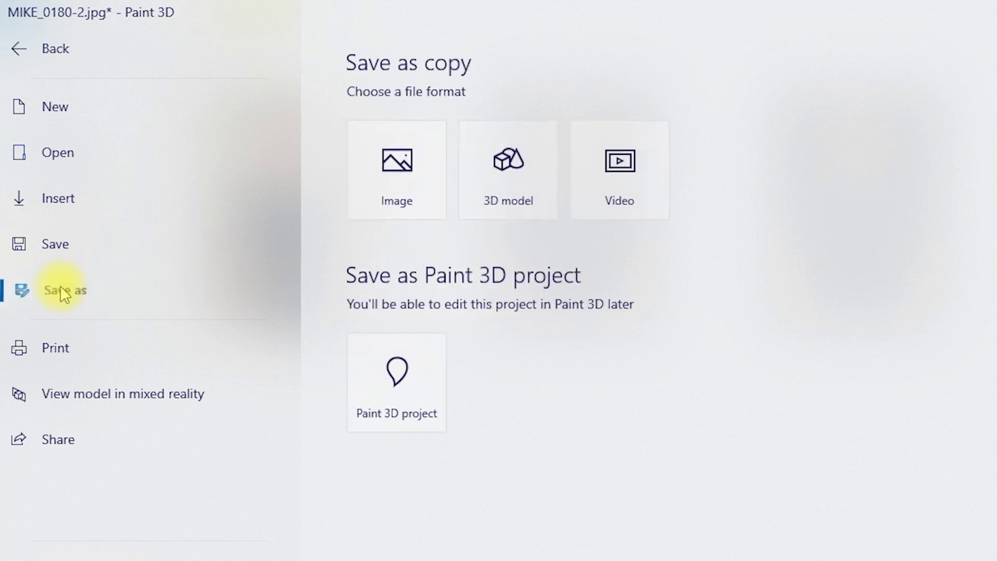
pyautogui.click(406, 163)
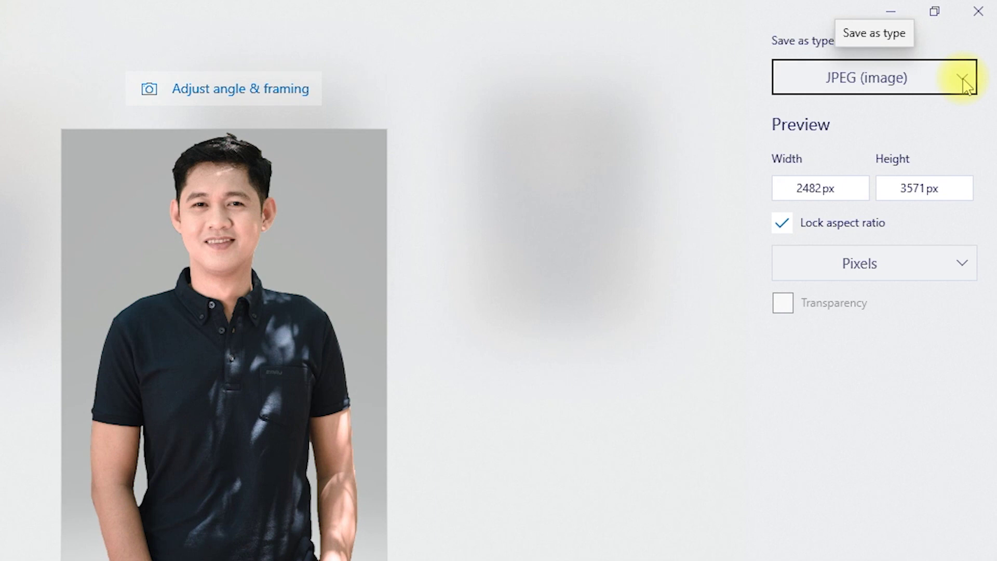
# Step: Save the cutout to the Desktop as PNG 'remove background from 3d paint'
pyautogui.click(963, 80)
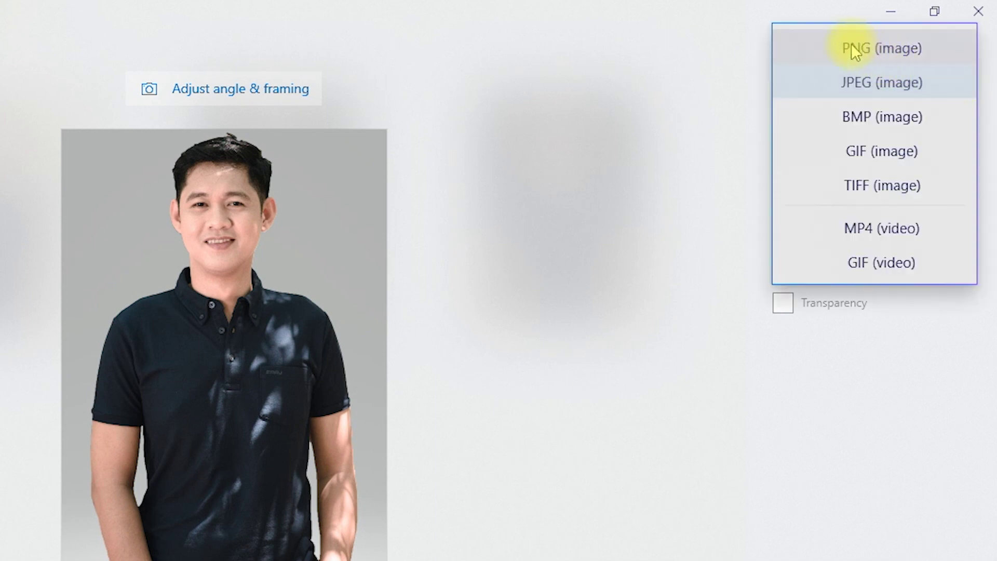
pyautogui.click(854, 44)
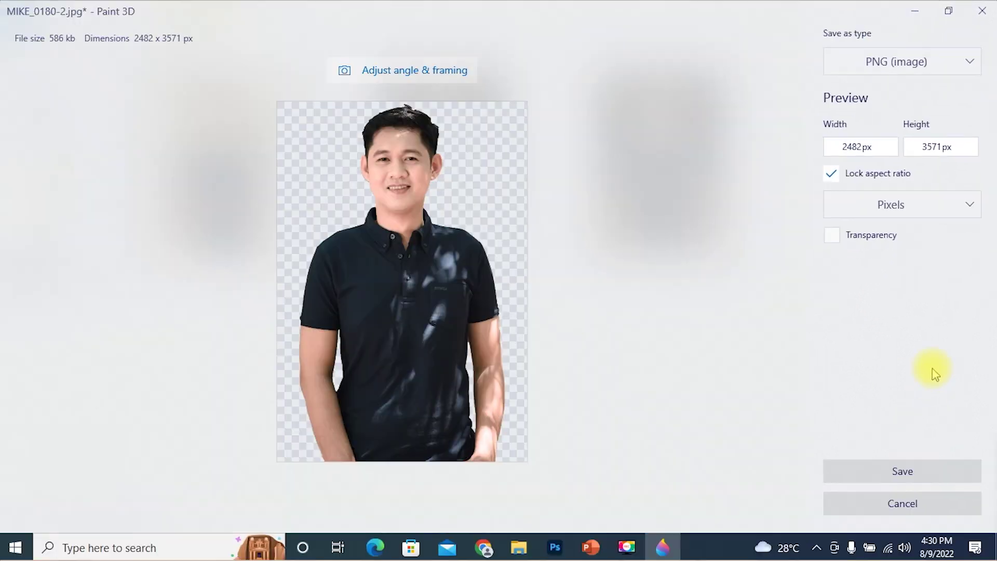
pyautogui.click(910, 467)
pyautogui.write('remove background ')
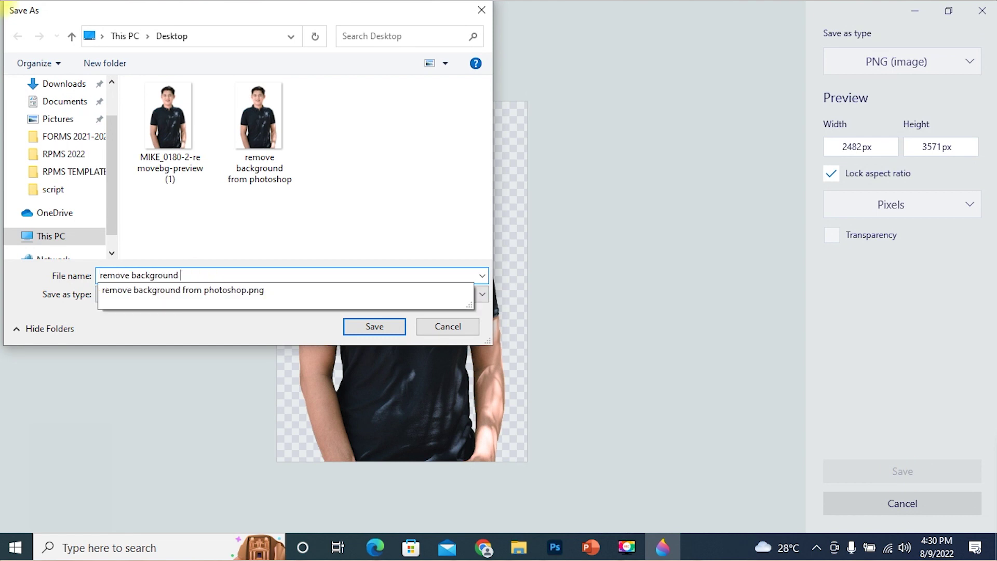
pyautogui.write('from 3d paint')
pyautogui.click(374, 327)
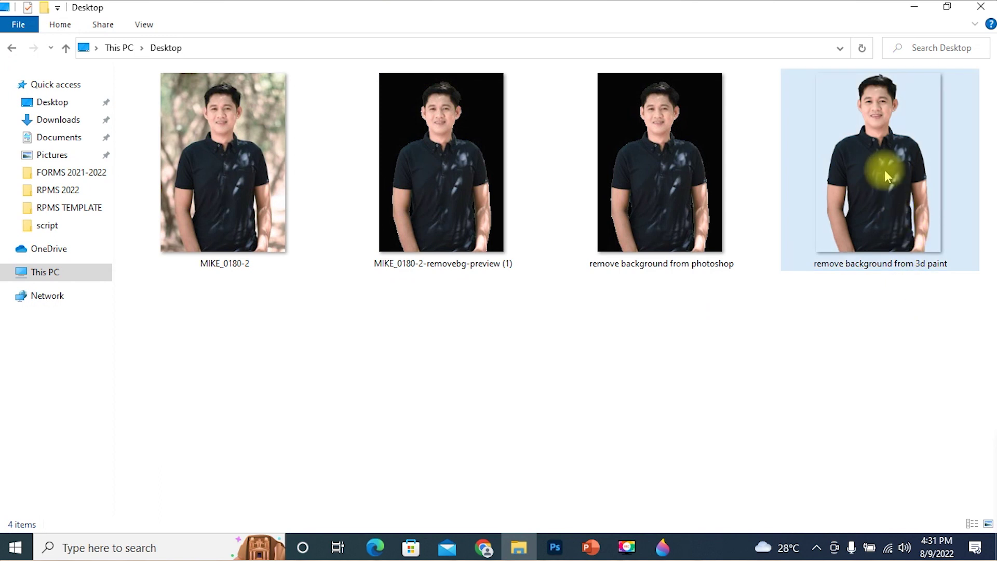
pyautogui.moveTo(884, 170); pyautogui.dragTo(587, 554)
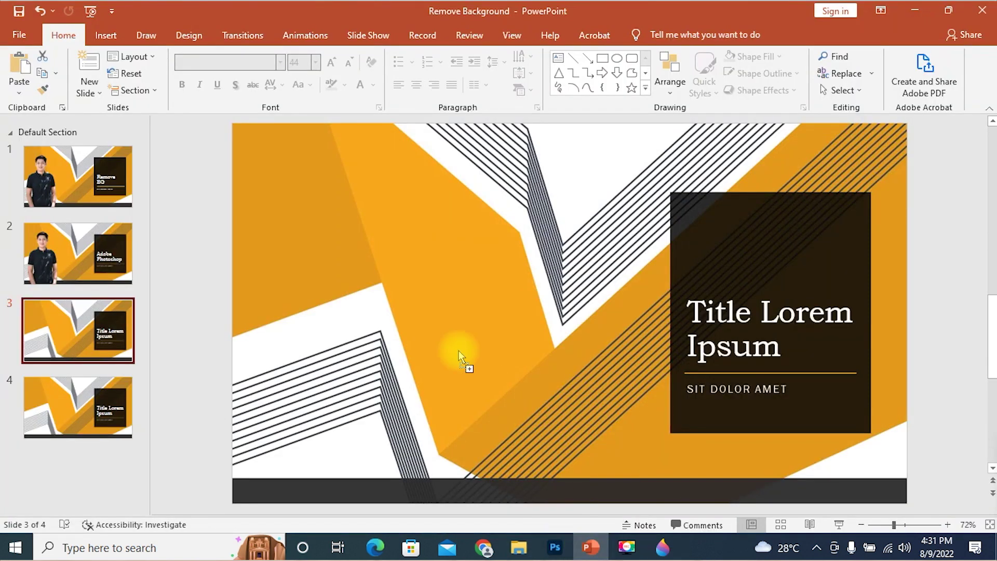
# Step: Place the transparent cutout on slide 3 and size it to the slide's left side
pyautogui.moveTo(587, 553); pyautogui.dragTo(412, 311)
pyautogui.moveTo(561, 306); pyautogui.dragTo(345, 305)
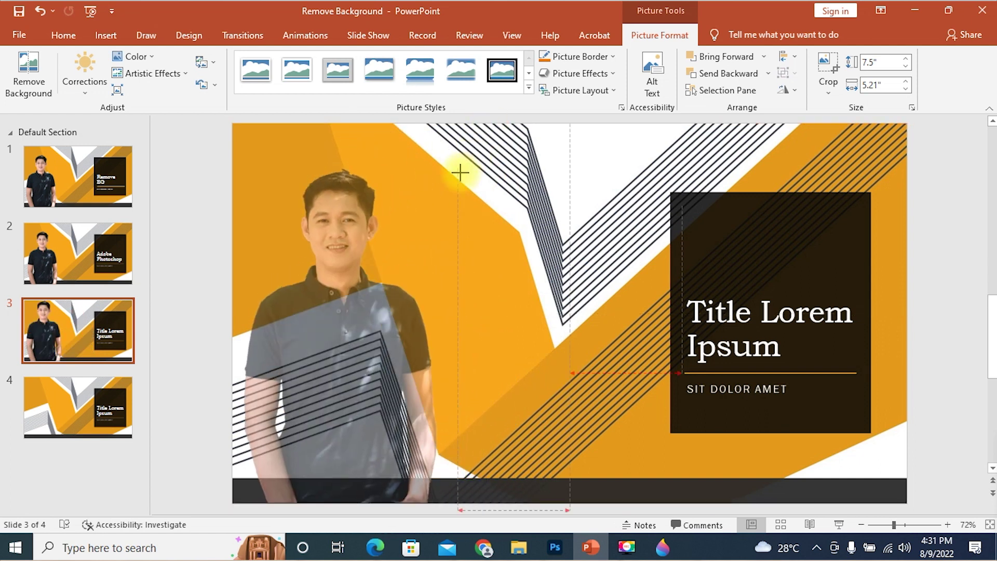
pyautogui.moveTo(472, 153); pyautogui.dragTo(464, 158)
# Step: Retitle slide 3 as '3D Paint'
pyautogui.moveTo(697, 311); pyautogui.dragTo(792, 358)
pyautogui.write('3D paint')
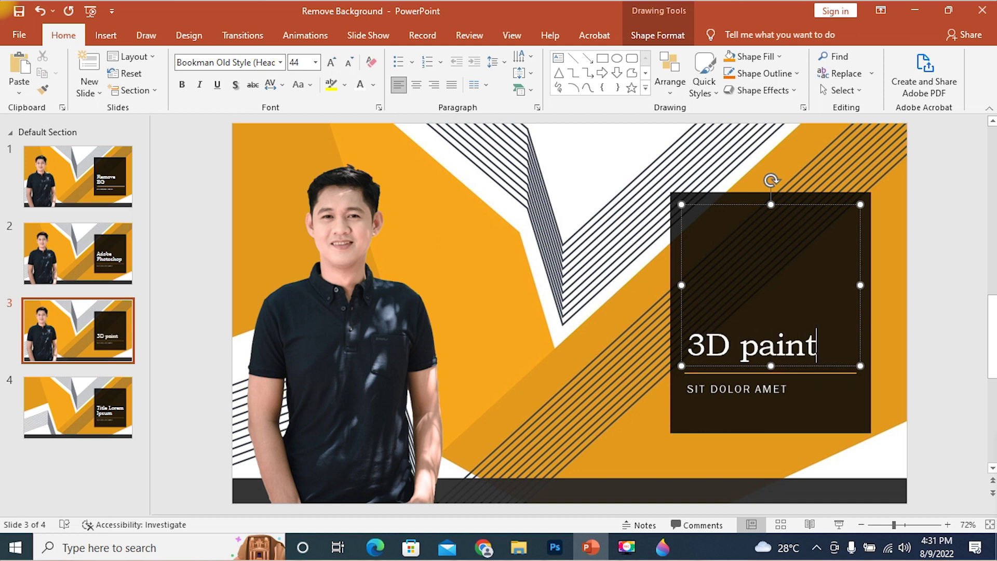
pyautogui.moveTo(799, 345); pyautogui.dragTo(742, 345)
pyautogui.write('Paint')
pyautogui.click(955, 284)
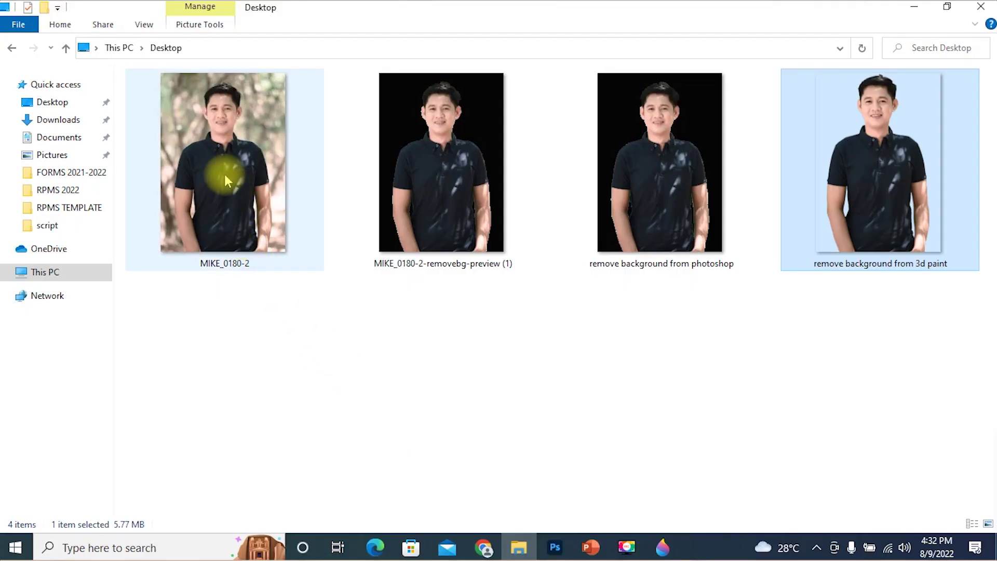
# Step: Carry the original MIKE_0180-2 photo over to PowerPoint on slide 4
pyautogui.moveTo(225, 177); pyautogui.dragTo(589, 554)
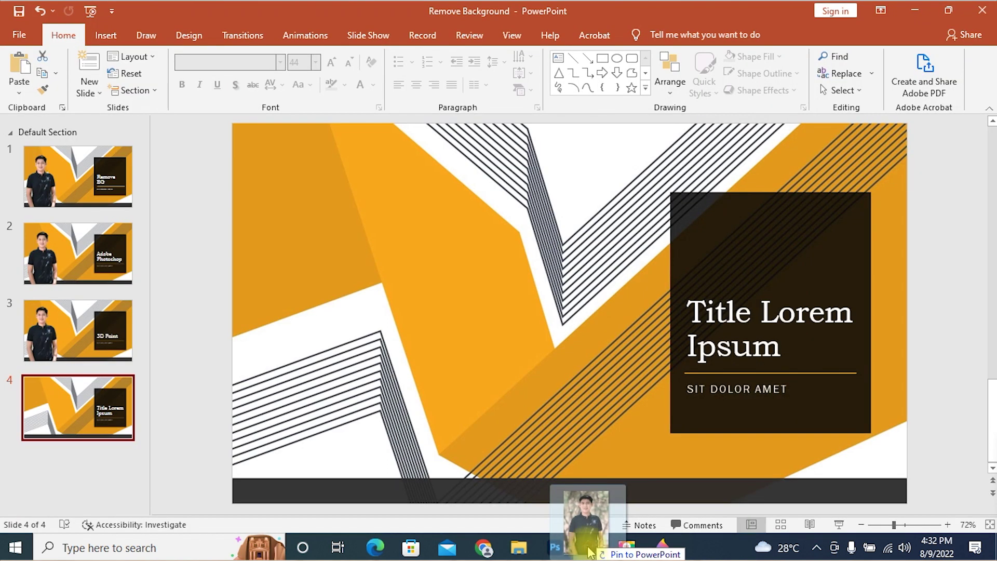
# Step: Put the original photo on the left half of slide 4 and start Remove Background
pyautogui.moveTo(590, 556); pyautogui.dragTo(446, 325)
pyautogui.moveTo(575, 312); pyautogui.dragTo(415, 299)
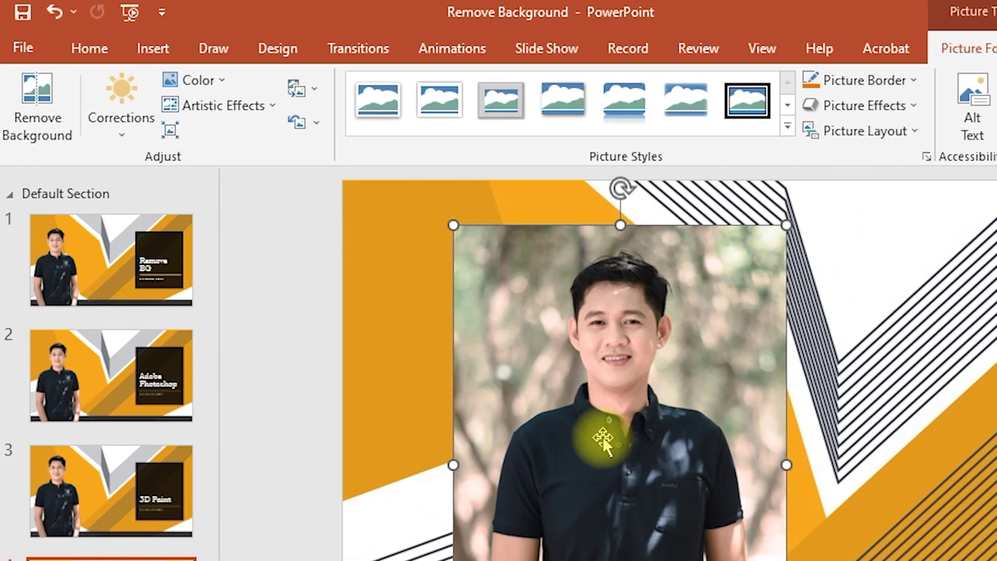
pyautogui.click(38, 109)
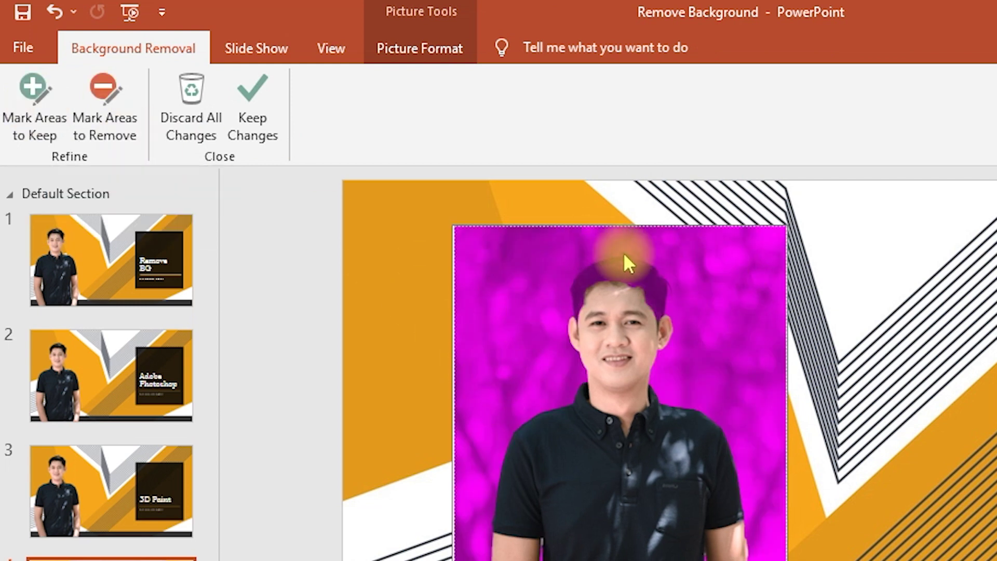
# Step: Mark the man's hair, shirt and forearm as areas to keep
pyautogui.keyDown('ctrl'); pyautogui.scroll(1, 608, 281); pyautogui.keyUp('ctrl')
pyautogui.keyDown('ctrl'); pyautogui.scroll(3, 578, 285); pyautogui.keyUp('ctrl')
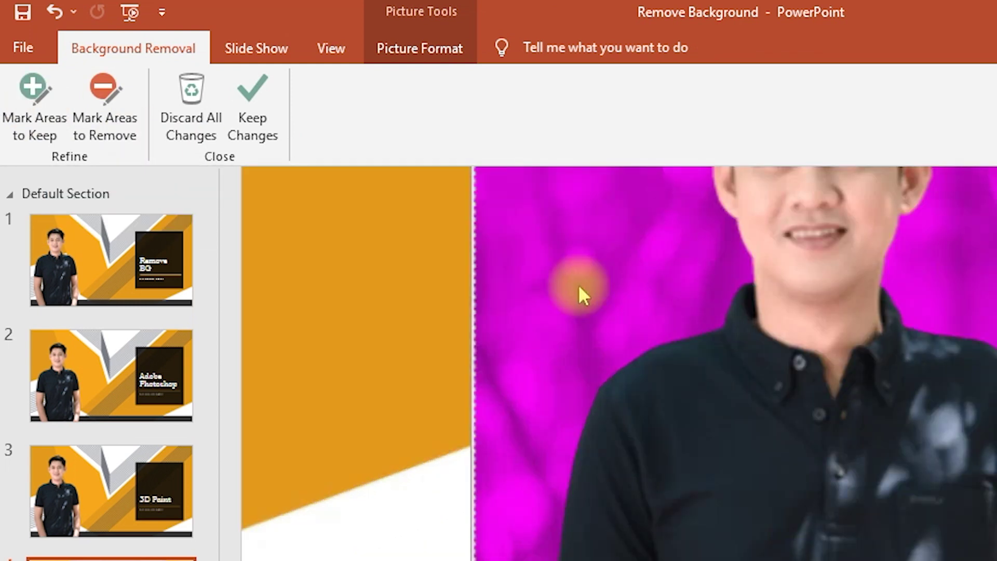
pyautogui.keyDown('ctrl'); pyautogui.scroll(-1, 577, 285); pyautogui.keyUp('ctrl')
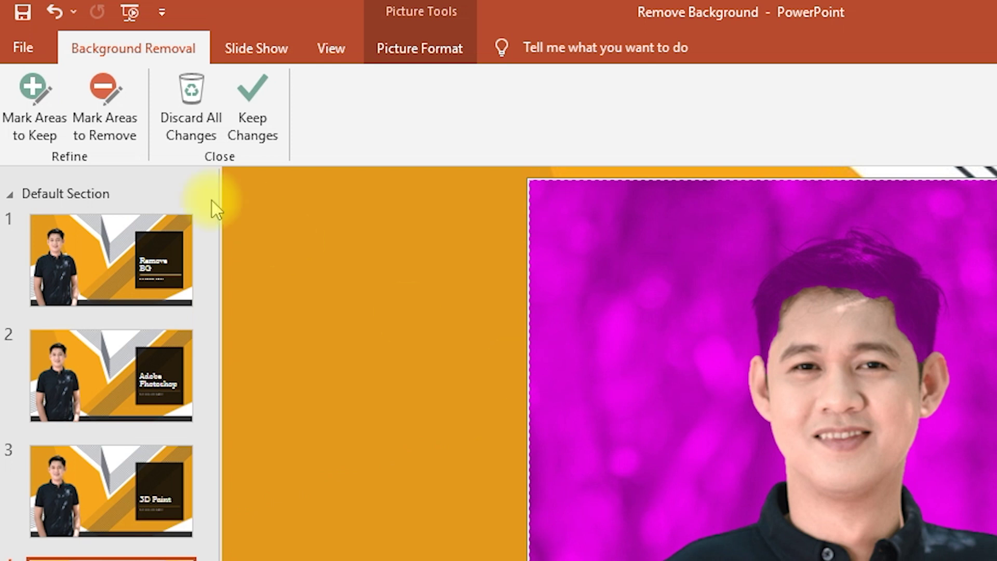
pyautogui.click(35, 130)
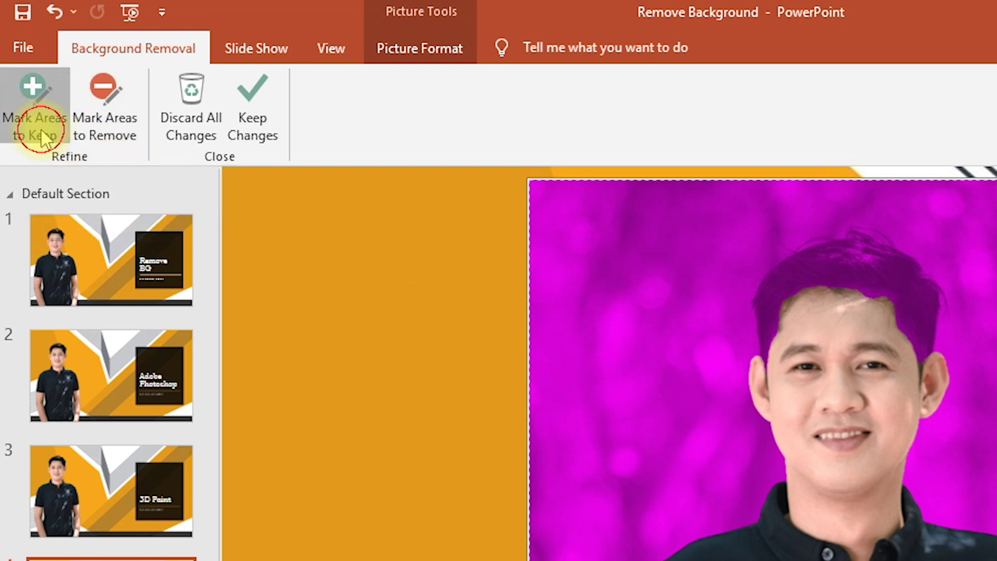
pyautogui.click(117, 126)
pyautogui.click(28, 112)
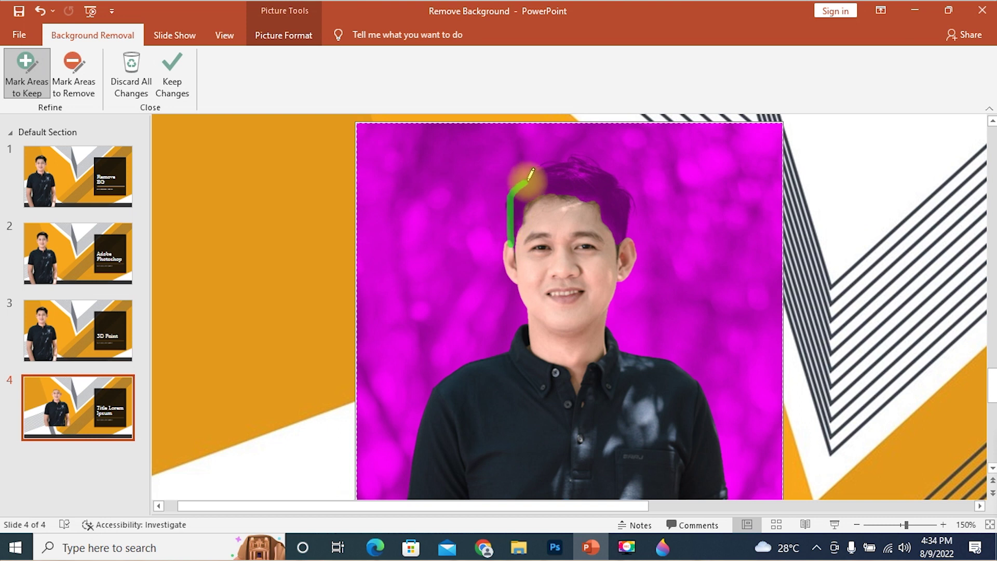
pyautogui.moveTo(514, 204); pyautogui.dragTo(613, 228)
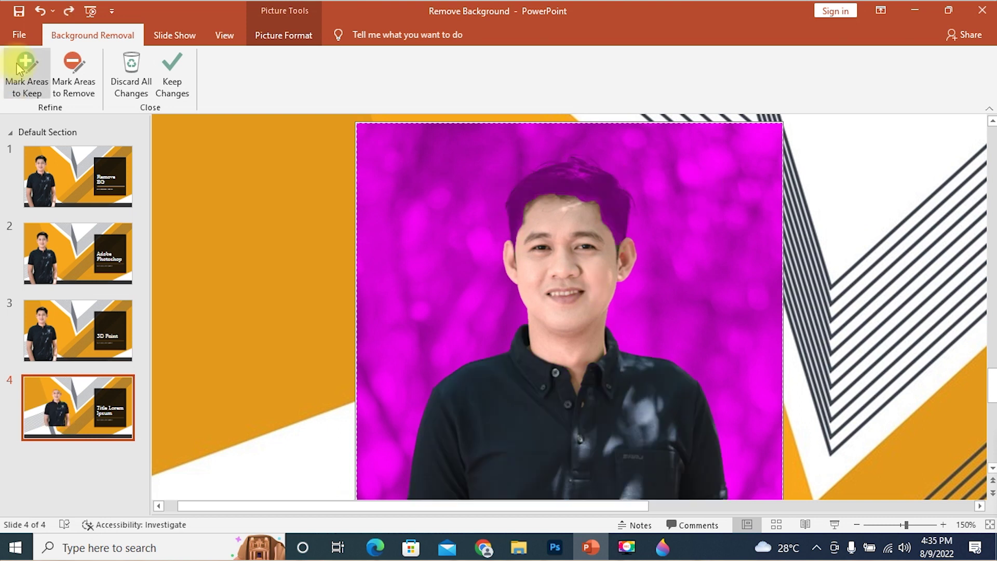
pyautogui.keyDown('ctrl'); pyautogui.scroll(-1, 461, 211); pyautogui.keyUp('ctrl')
pyautogui.moveTo(461, 212); pyautogui.dragTo(622, 242)
pyautogui.scroll(-3, 648, 351)
pyautogui.moveTo(639, 291); pyautogui.dragTo(644, 337)
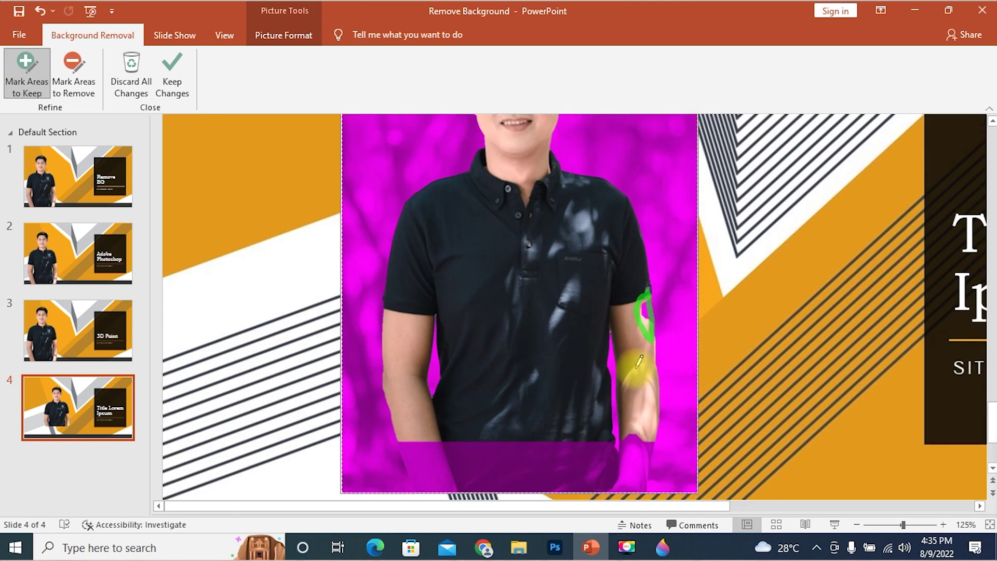
pyautogui.keyDown('ctrl'); pyautogui.scroll(2, 644, 337); pyautogui.keyUp('ctrl')
# Step: Mark the backdrop beside the arm for removal, keep the shirt's lower band, and apply the changes
pyautogui.click(74, 73)
pyautogui.moveTo(893, 218); pyautogui.dragTo(903, 296)
pyautogui.keyDown('ctrl'); pyautogui.scroll(-2, 369, 448); pyautogui.keyUp('ctrl')
pyautogui.keyDown('ctrl'); pyautogui.scroll(4, 368, 448); pyautogui.keyUp('ctrl')
pyautogui.click(22, 77)
pyautogui.moveTo(380, 344); pyautogui.dragTo(379, 335)
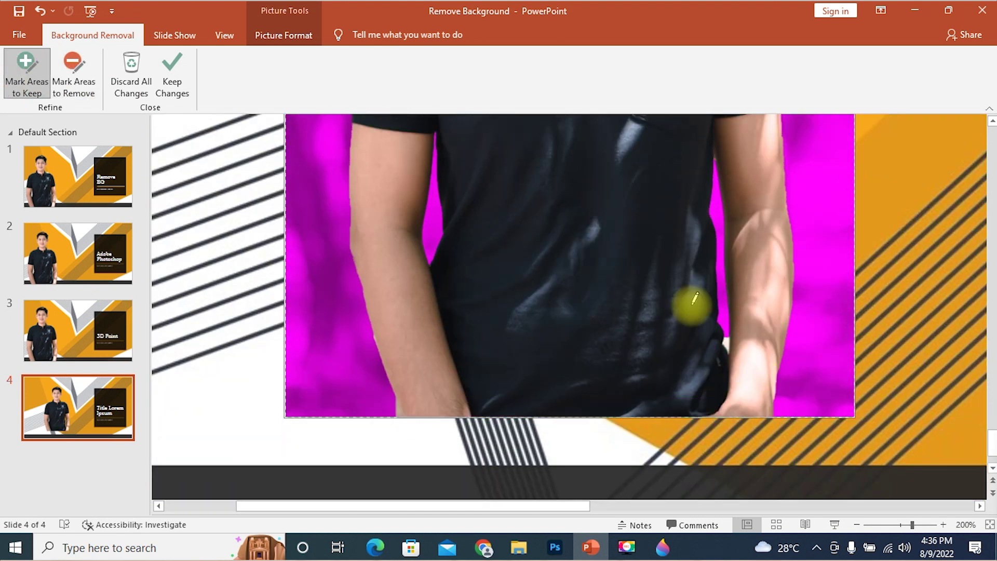
pyautogui.press('shift')
pyautogui.keyDown('ctrl'); pyautogui.scroll(-5, 669, 350); pyautogui.keyUp('ctrl')
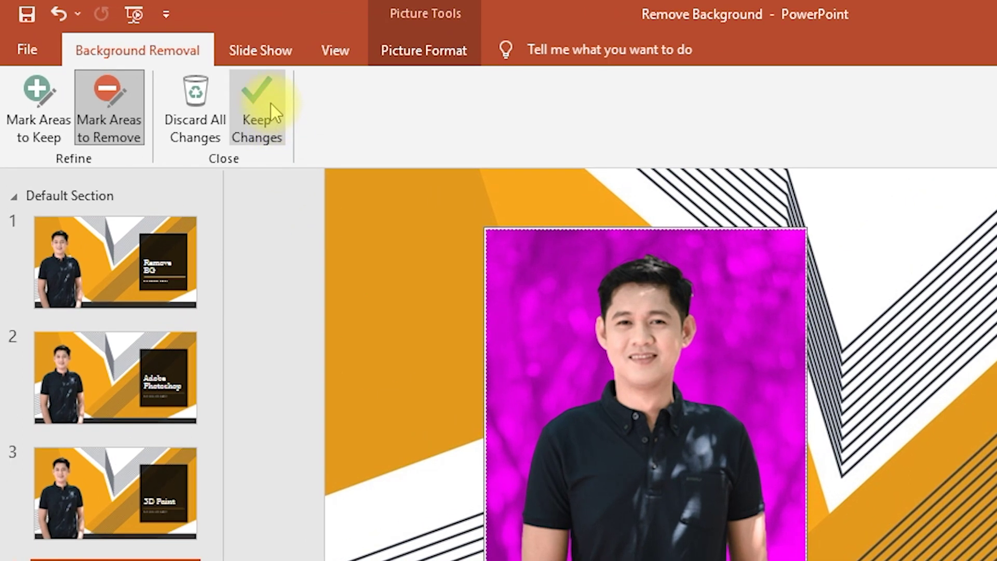
pyautogui.click(271, 103)
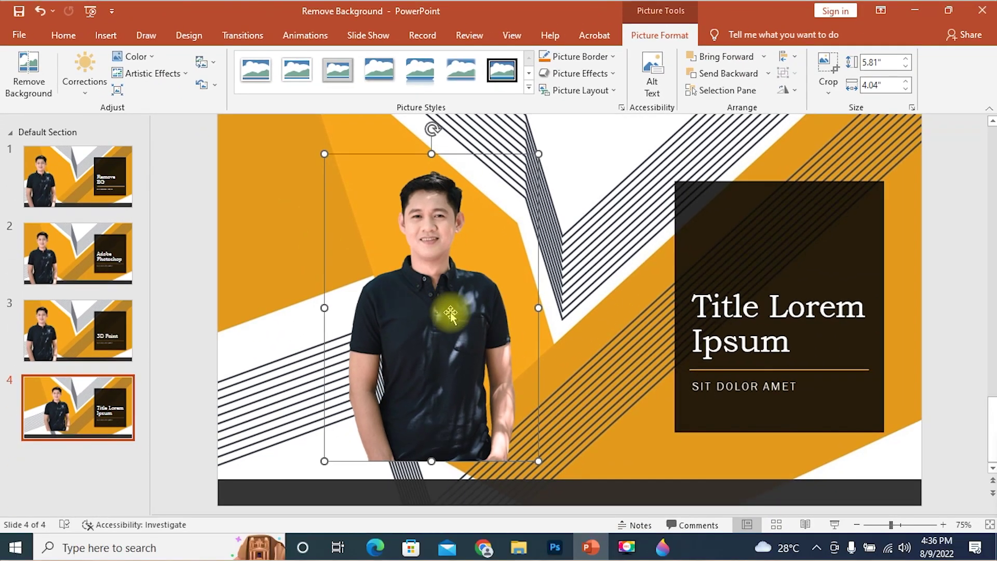
# Step: Shift the cutout left, retitle slide 4 'PowerPoint', and return to slide 1
pyautogui.moveTo(449, 313); pyautogui.dragTo(375, 293)
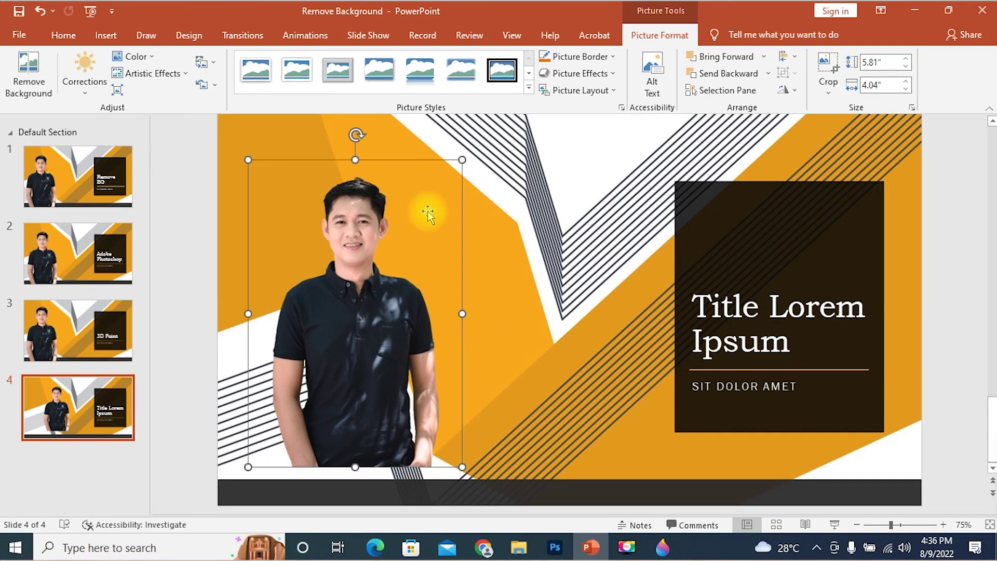
pyautogui.press('Delete')
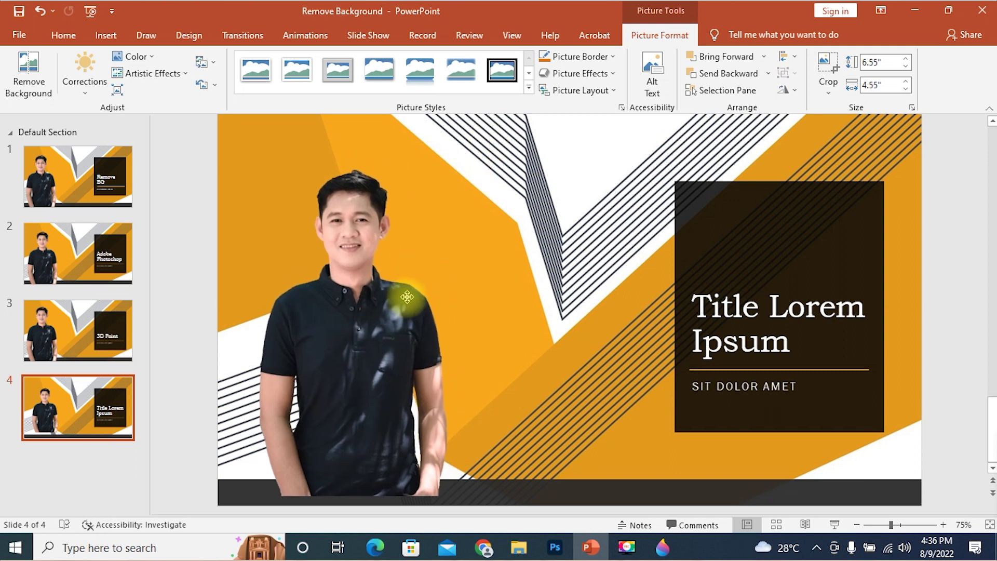
pyautogui.click(701, 318)
pyautogui.moveTo(701, 318); pyautogui.dragTo(828, 357)
pyautogui.write('PowerPoint')
pyautogui.click(965, 313)
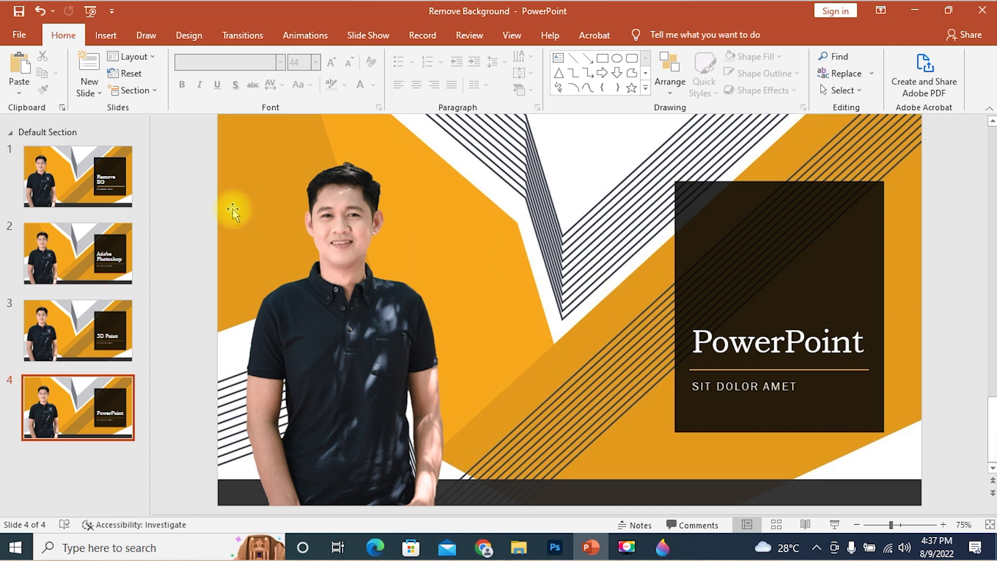
pyautogui.click(77, 188)
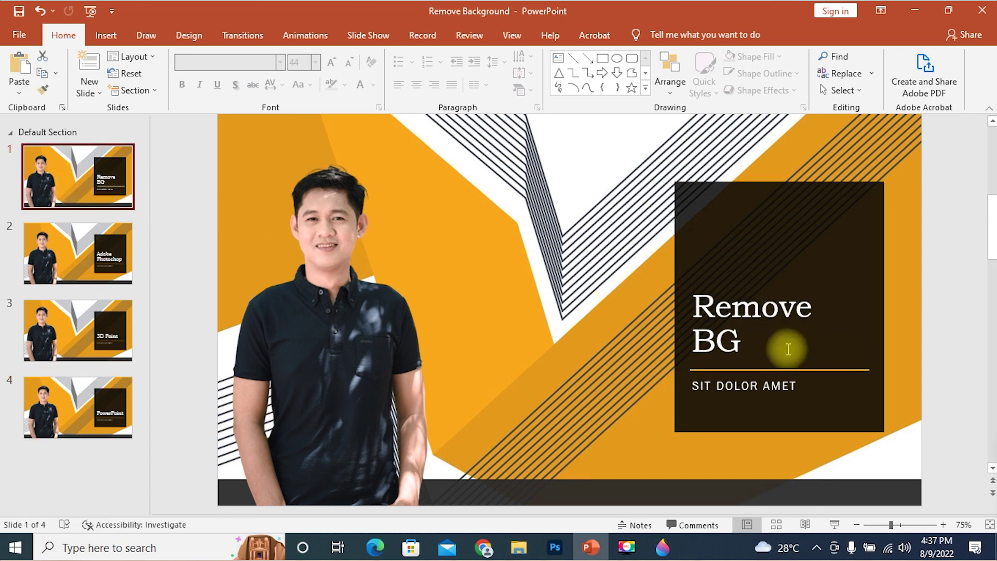
pyautogui.click(61, 250)
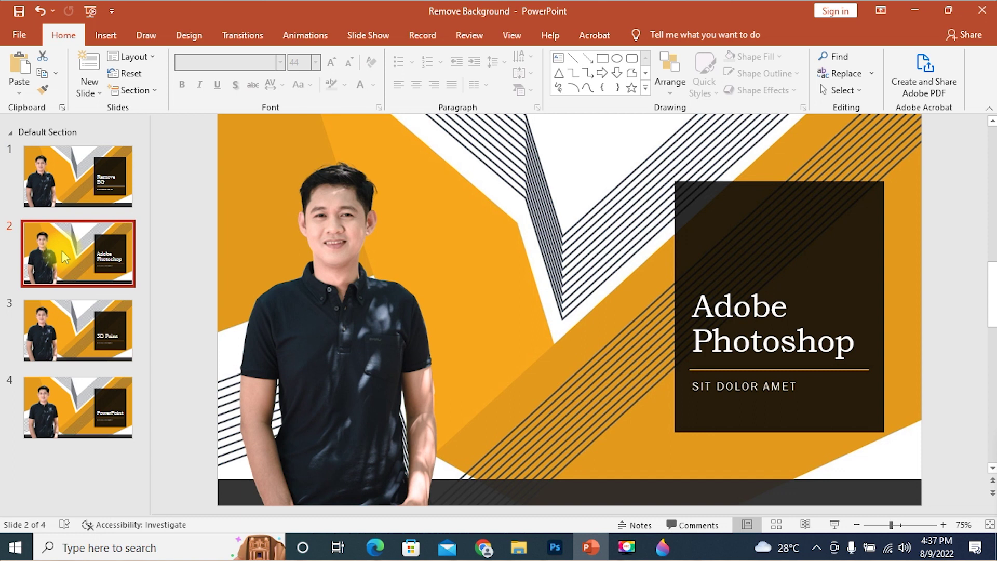
pyautogui.click(67, 328)
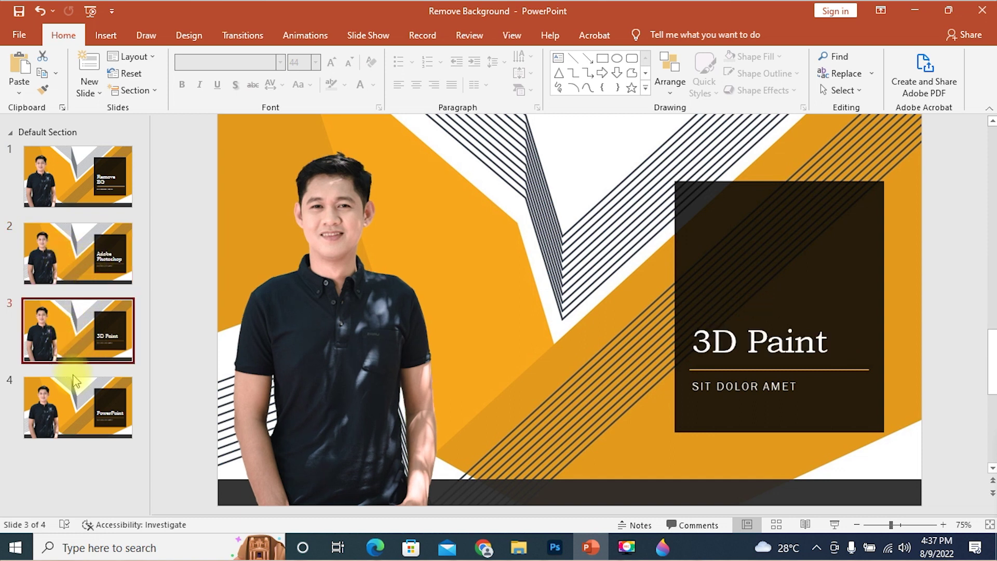
pyautogui.click(73, 393)
pyautogui.click(88, 186)
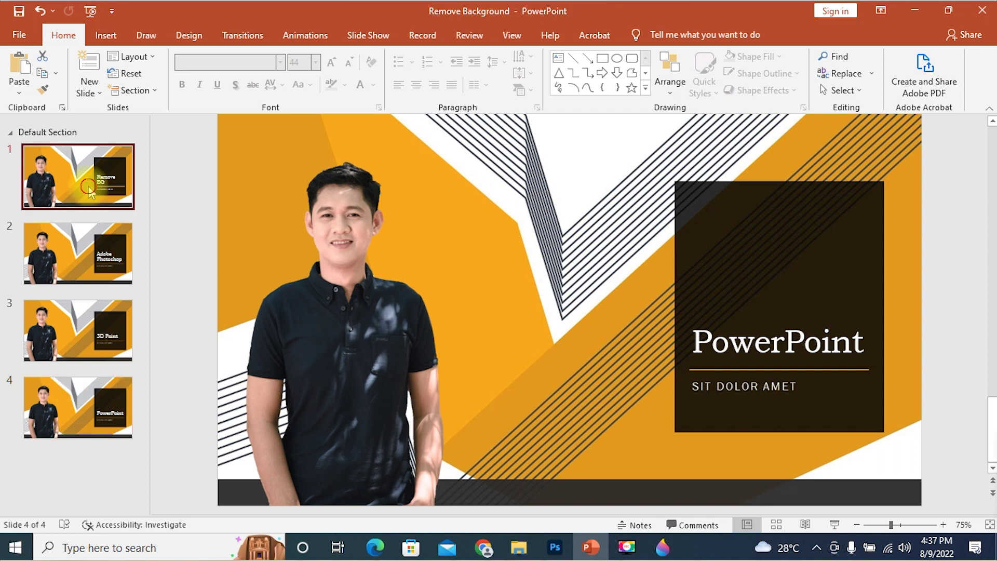
pyautogui.click(71, 236)
pyautogui.click(60, 342)
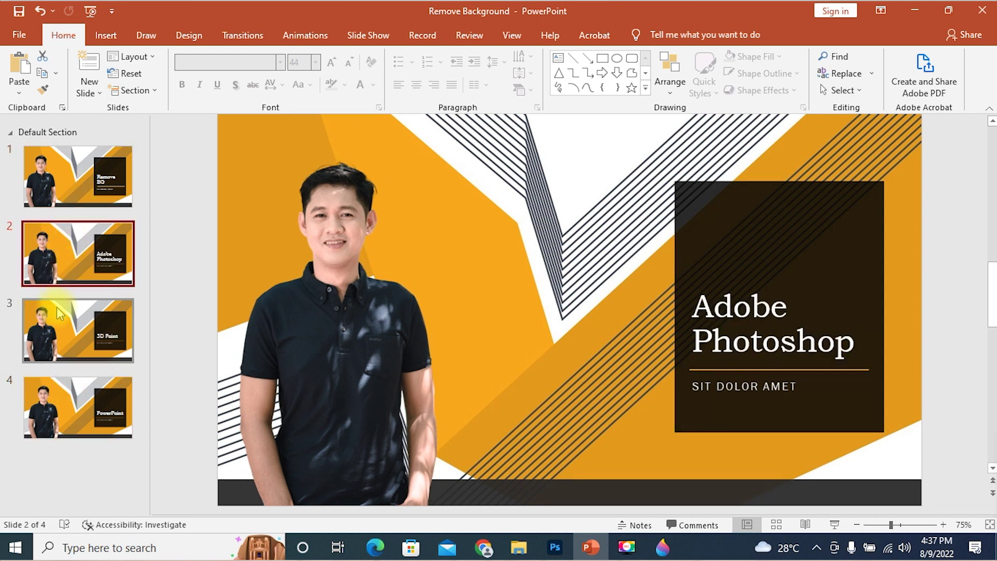
pyautogui.click(63, 382)
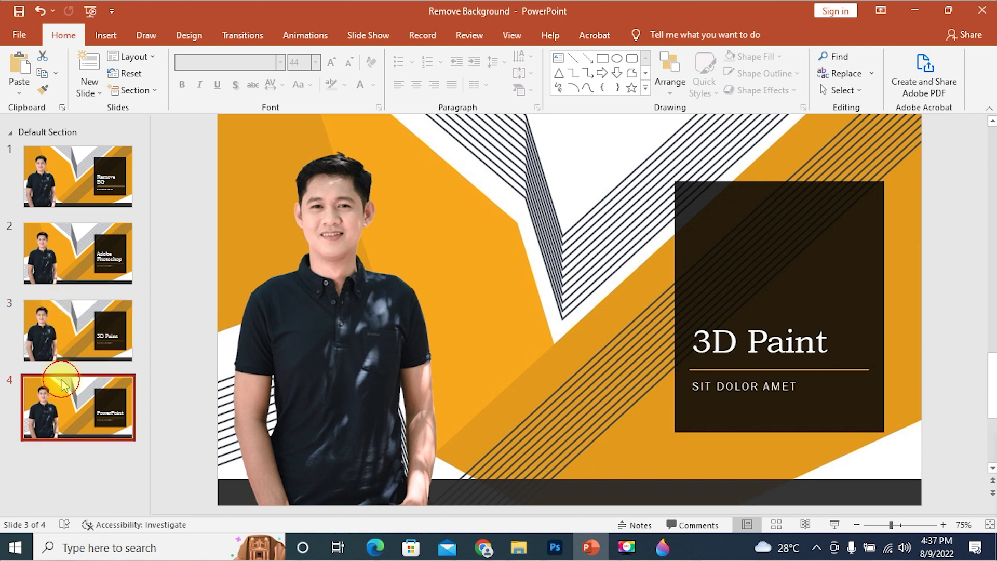
pyautogui.click(76, 186)
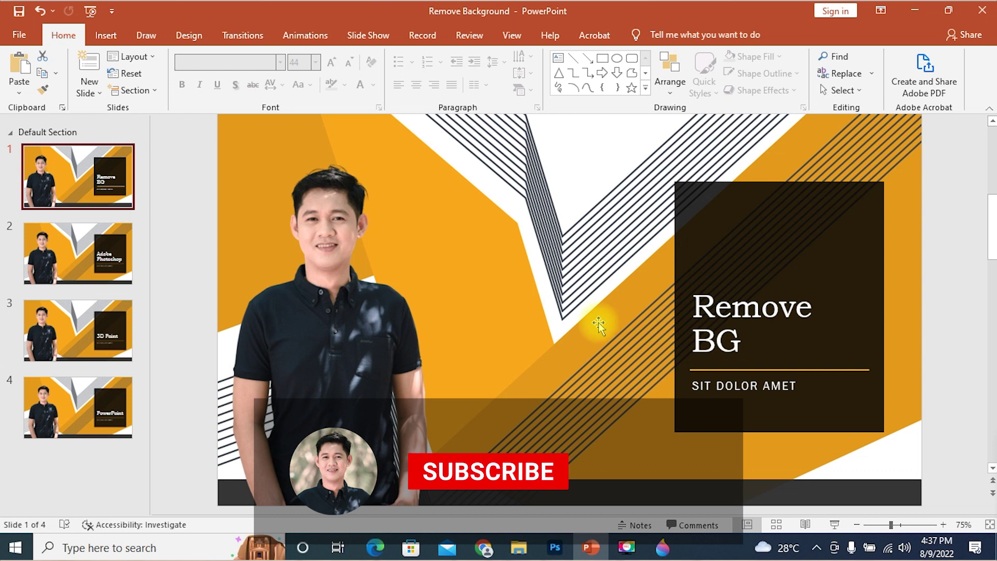
pyautogui.click(65, 256)
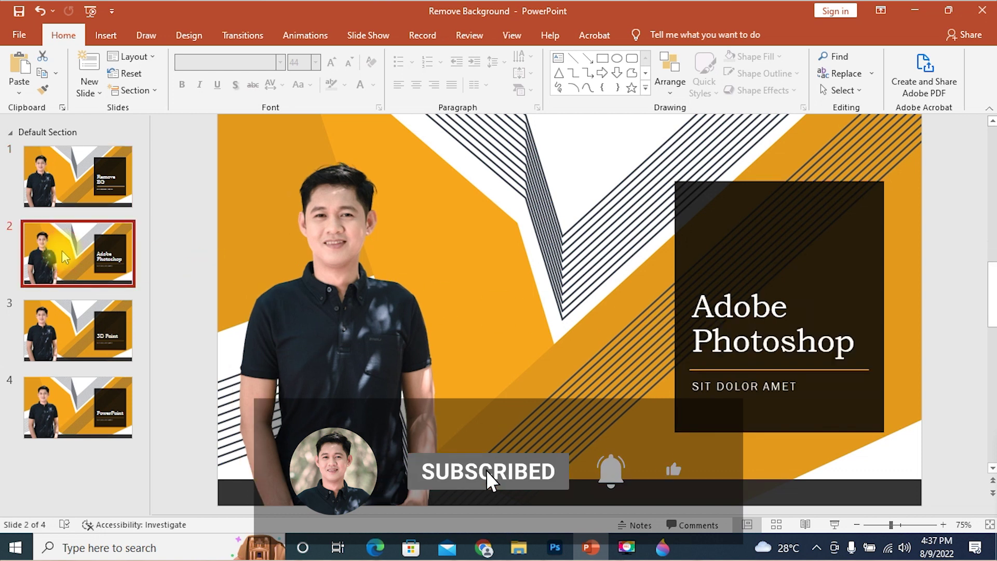
pyautogui.click(70, 331)
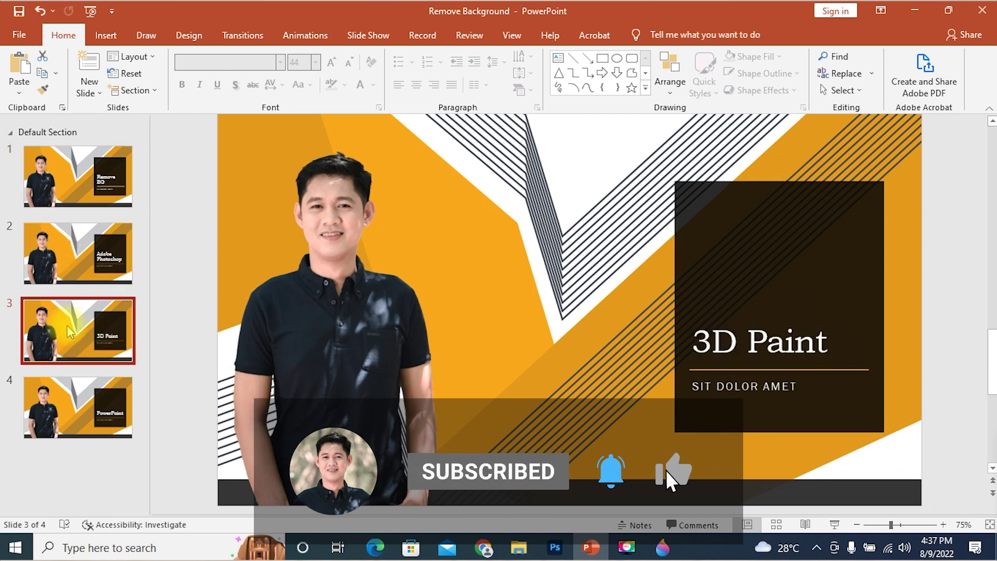
pyautogui.click(73, 392)
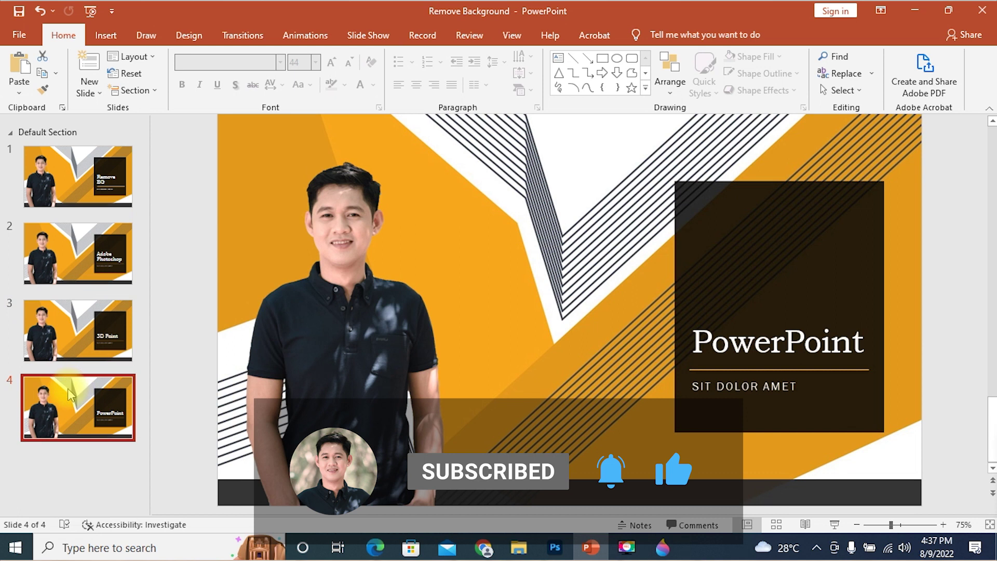
pyautogui.click(78, 195)
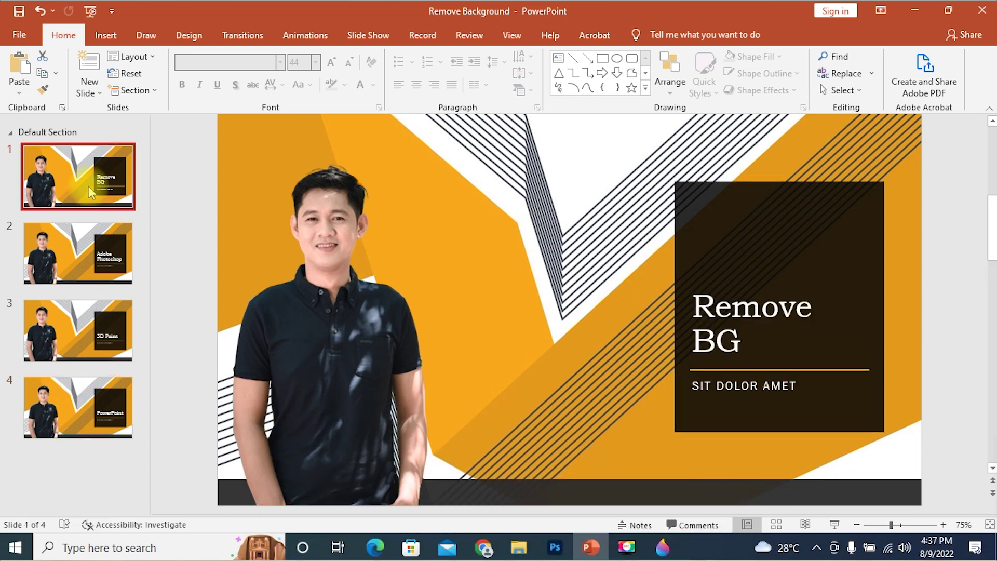
pyautogui.click(73, 242)
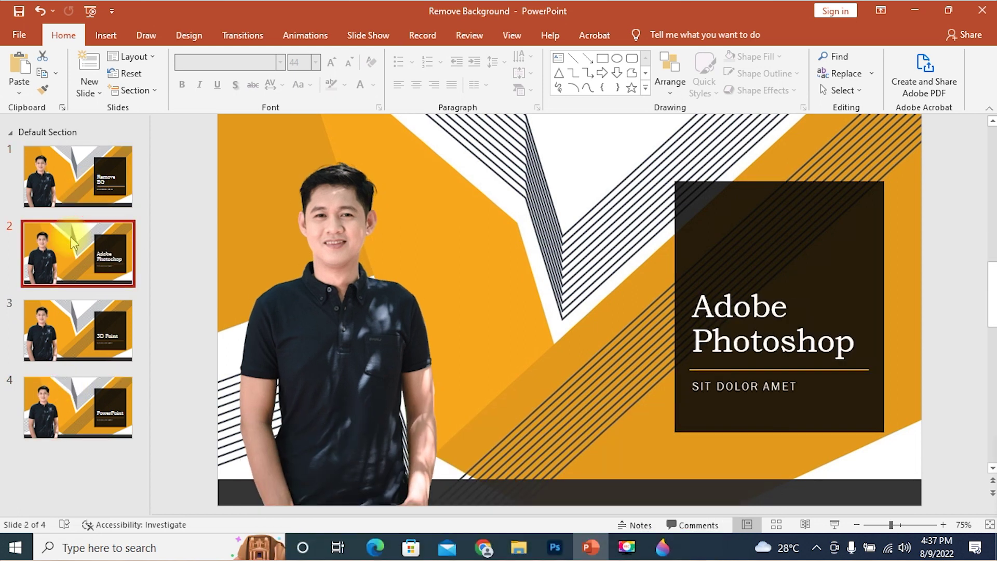
pyautogui.click(57, 307)
pyautogui.click(62, 383)
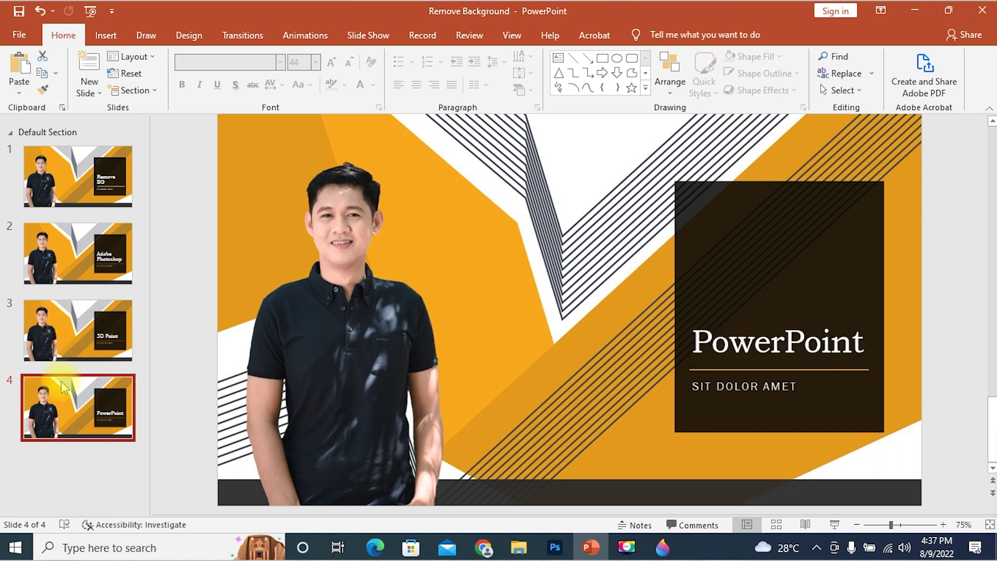